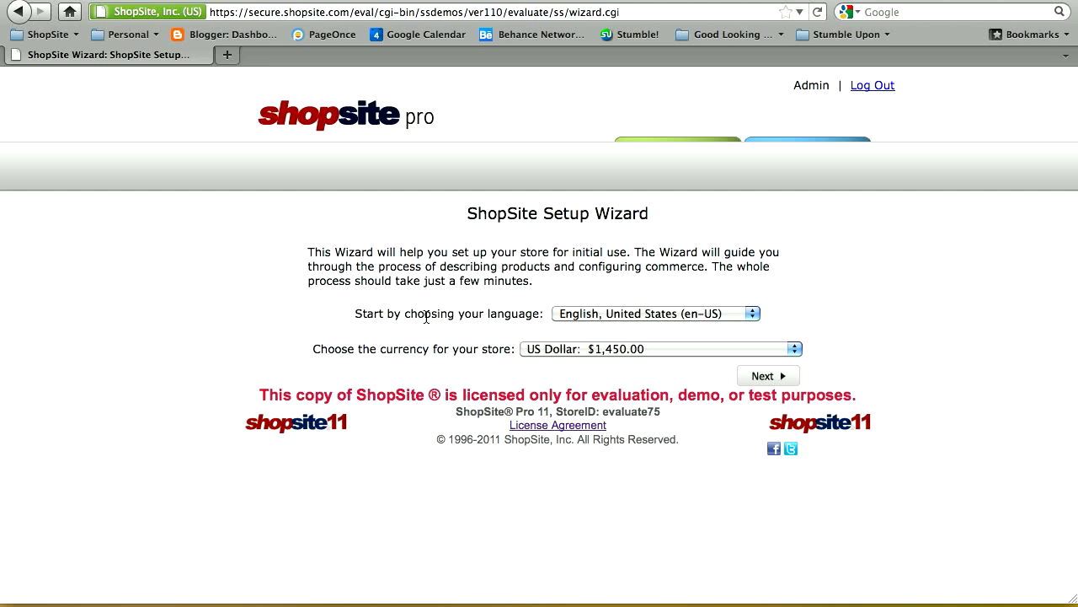
# Set the store language to English, United States (en-US) and the currency to US Dollar, and continue the setup wizard
pyautogui.click(576, 315)
pyautogui.click(575, 317)
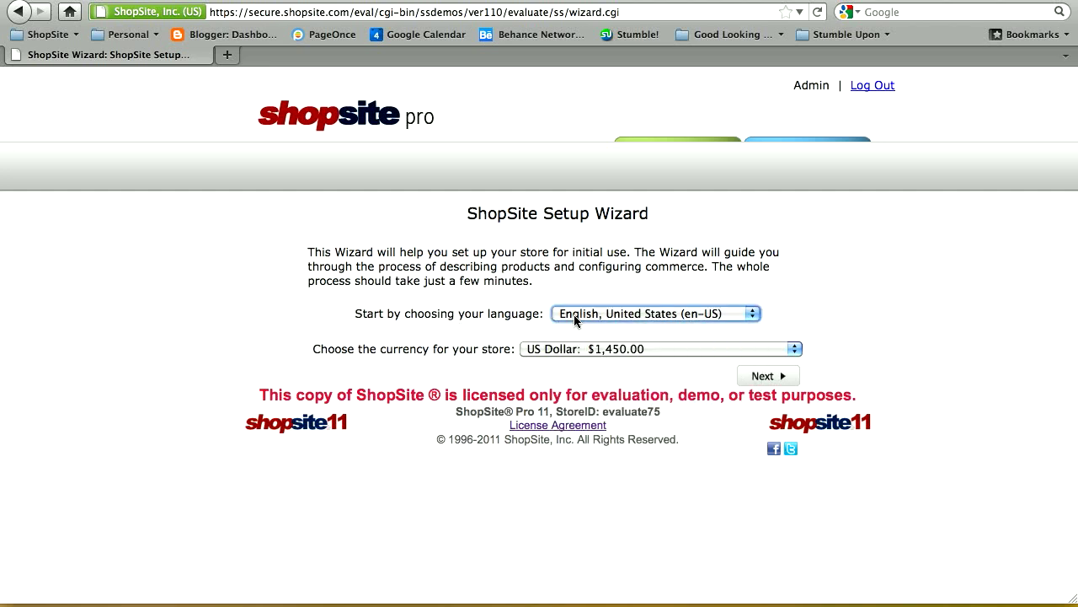
pyautogui.click(580, 353)
pyautogui.click(580, 353)
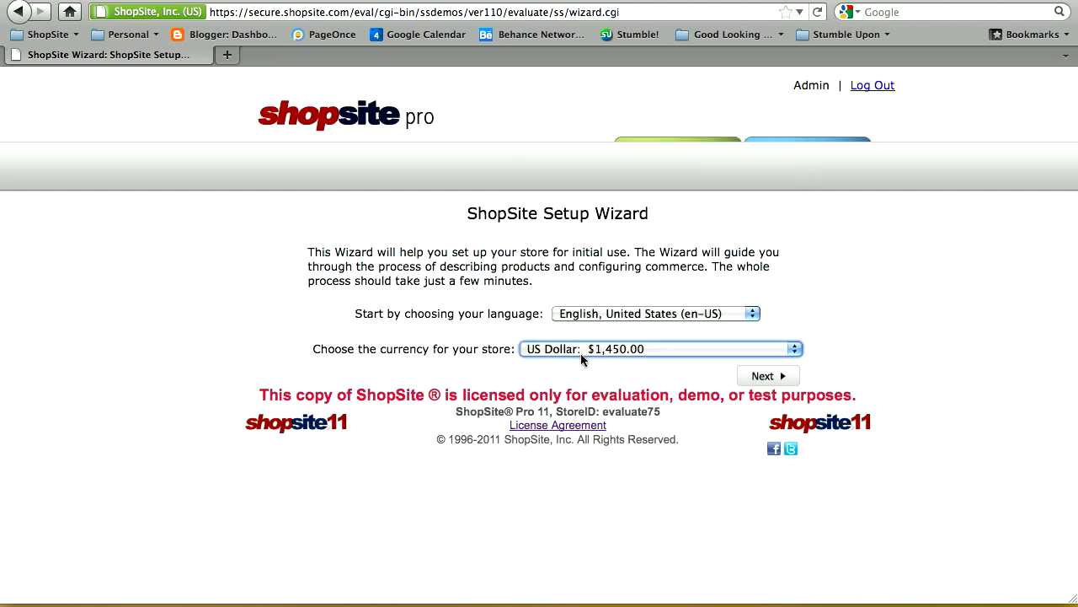
pyautogui.click(756, 375)
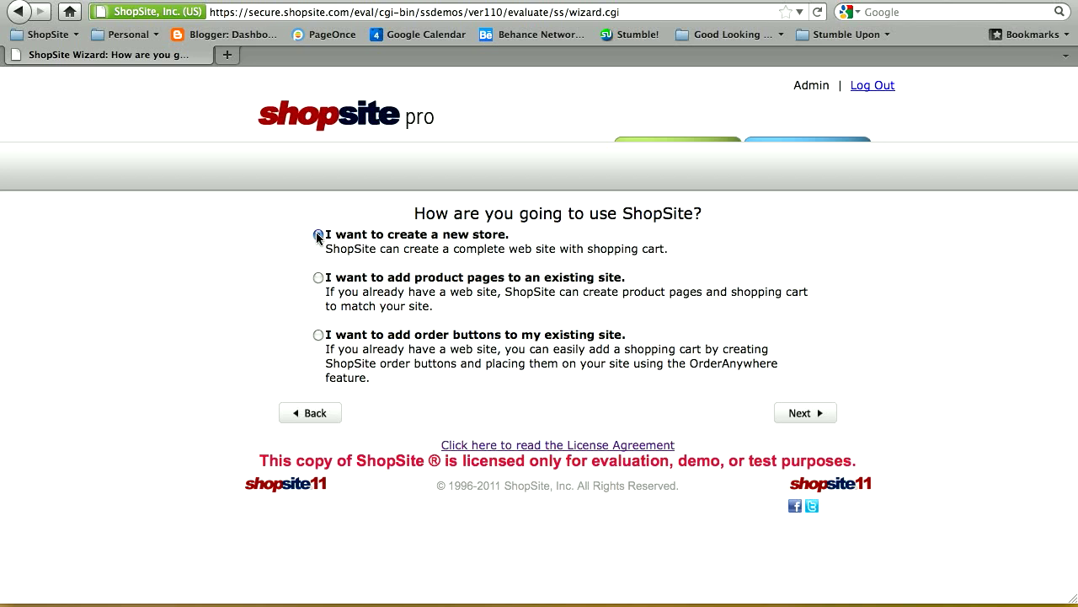
# Choose to create a new store and proceed past the wizard's overview to the Storefront step
pyautogui.click(318, 278)
pyautogui.click(318, 335)
pyautogui.click(318, 235)
pyautogui.click(805, 413)
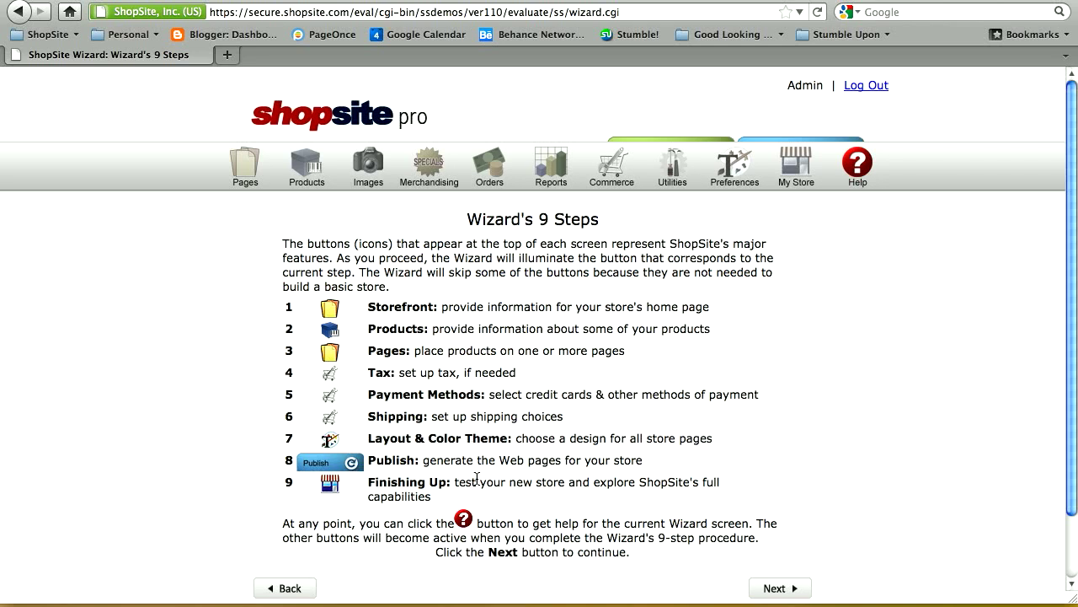
pyautogui.scroll(-3, 582, 458)
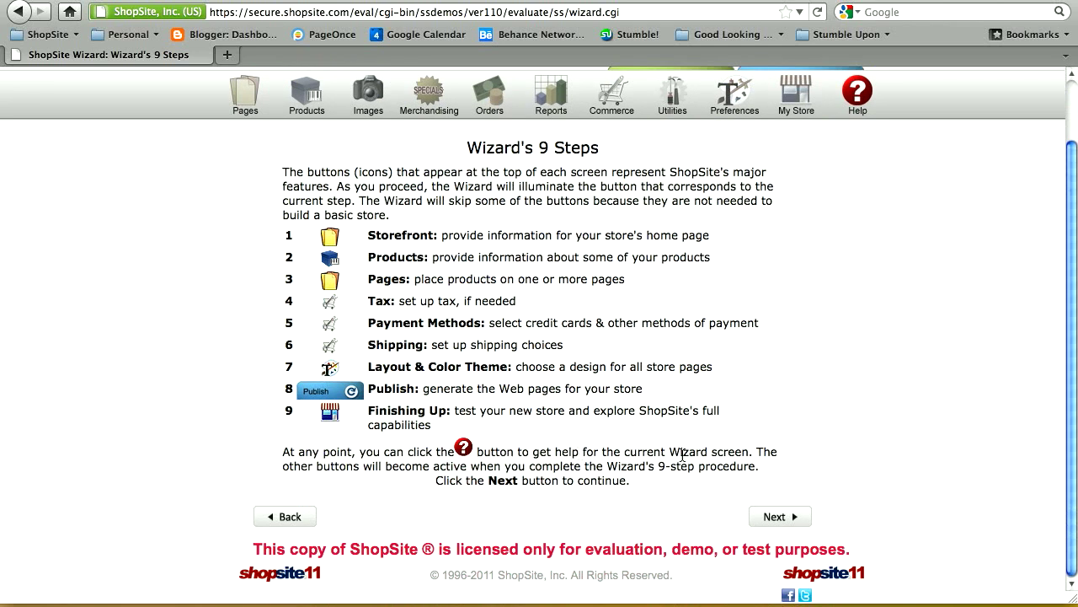
pyautogui.click(774, 517)
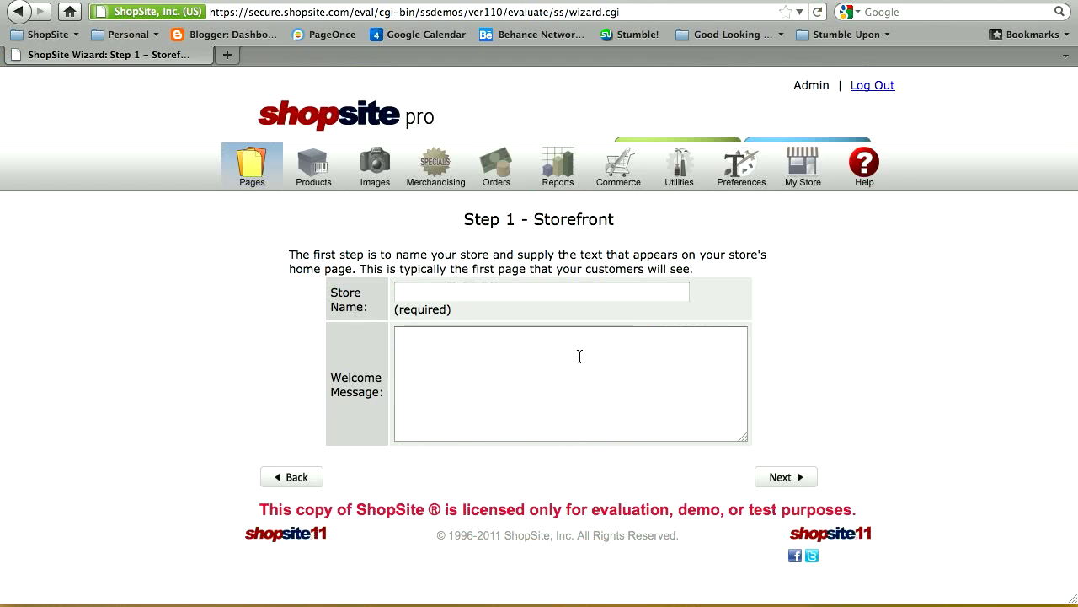
# Name the store "Apple Apparel", enter the welcome message "Welcome to our online store." and continue to the products step
pyautogui.click(529, 291)
pyautogui.write('Apple ')
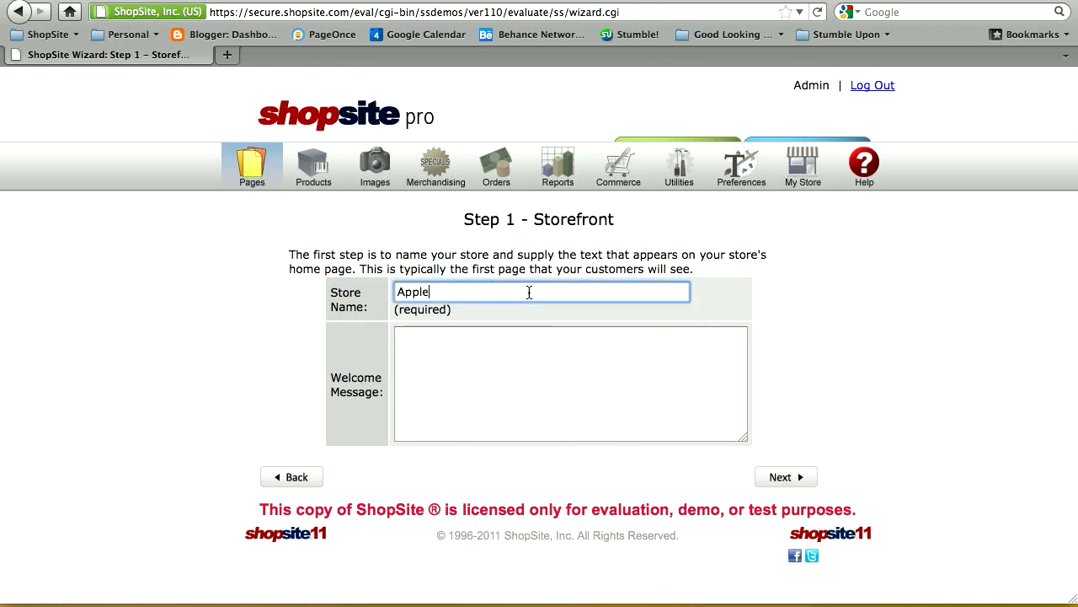
pyautogui.write('Apparel')
pyautogui.click(534, 357)
pyautogui.write('Welcome')
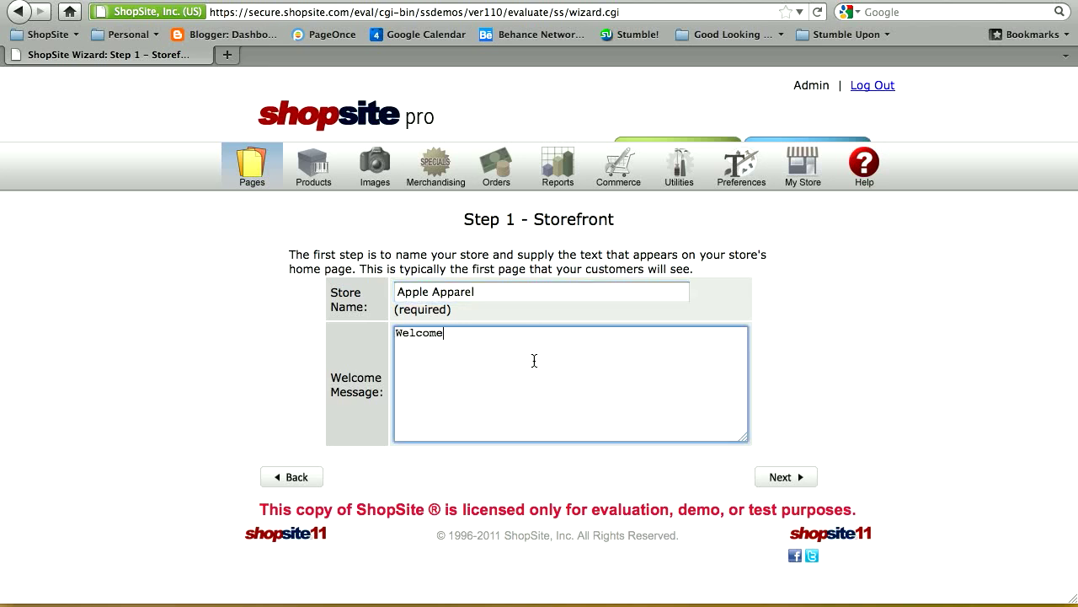
pyautogui.write(' to our online store.')
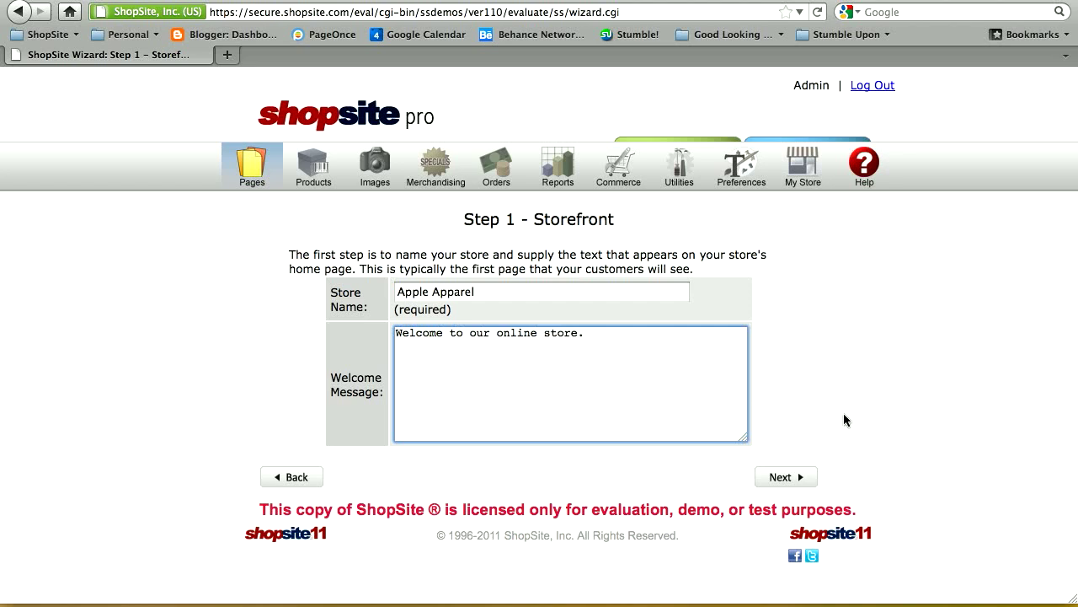
pyautogui.click(794, 476)
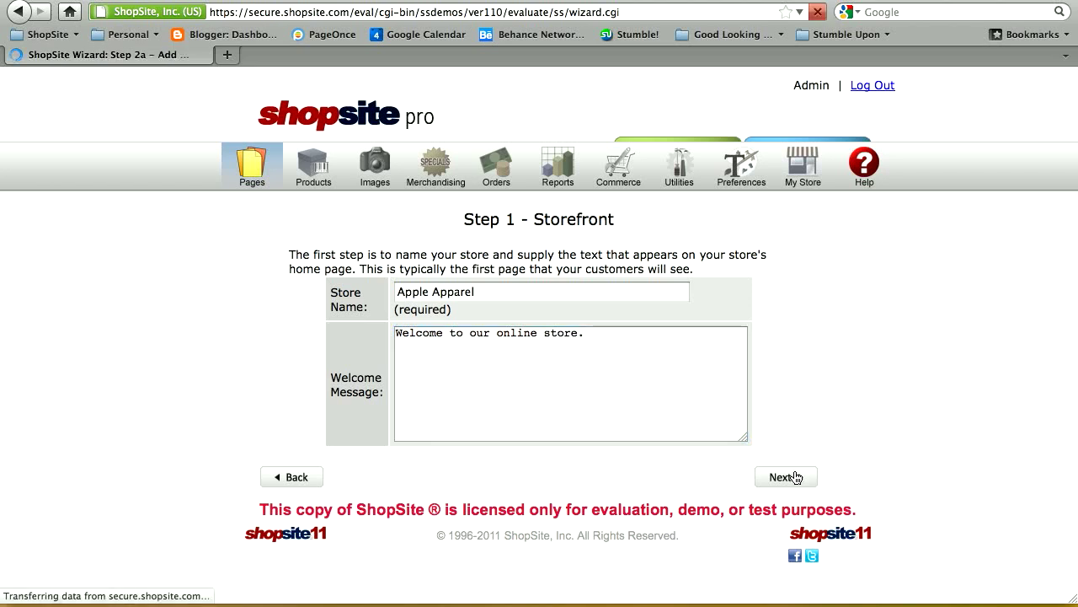
# Name the first product "T-Shirt Green" and upload the image shirt-darkgreen.jpg from the T-Shirts folder
pyautogui.click(632, 279)
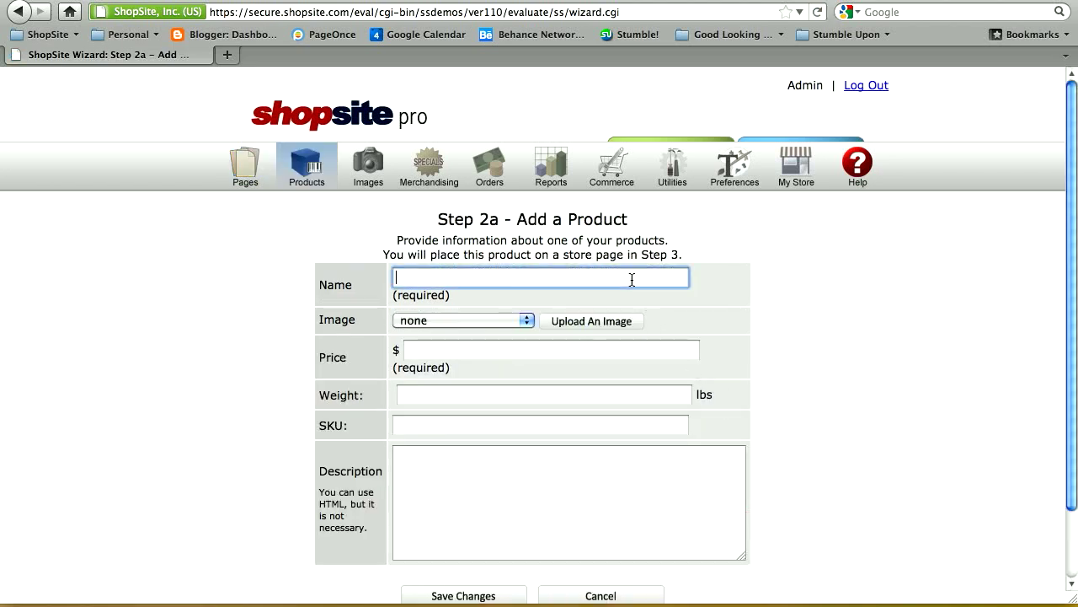
pyautogui.write('T-Shirt')
pyautogui.write(' Green')
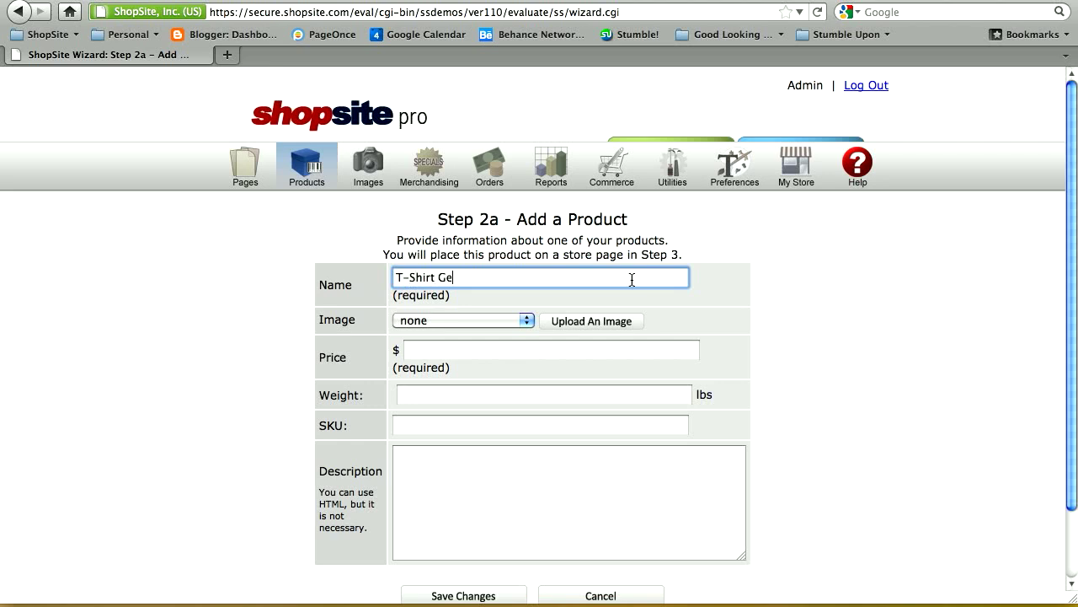
pyautogui.click(626, 321)
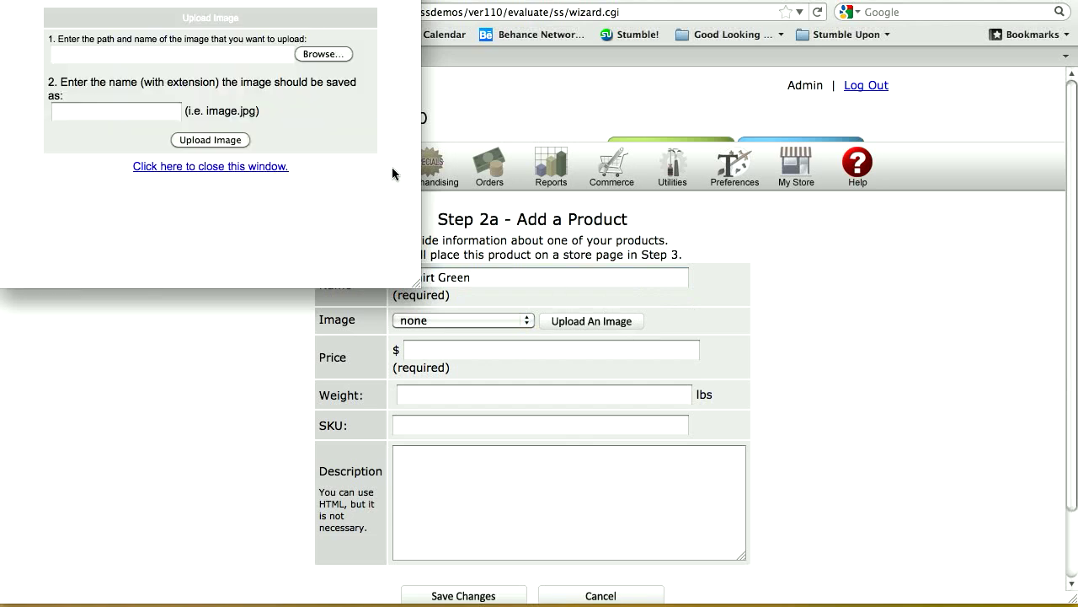
pyautogui.click(337, 54)
pyautogui.doubleClick(401, 106)
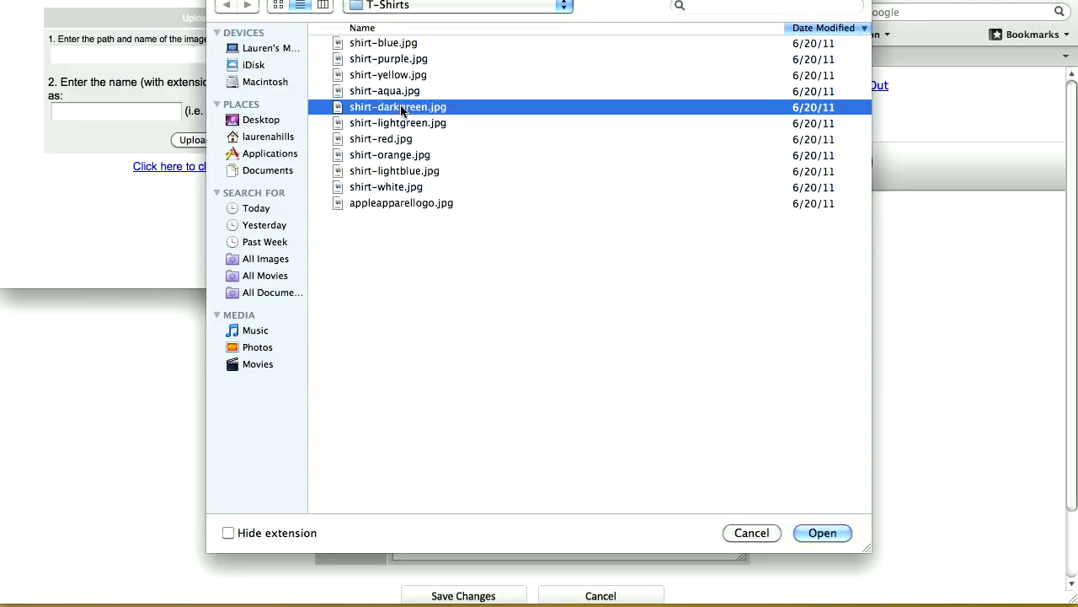
pyautogui.click(208, 141)
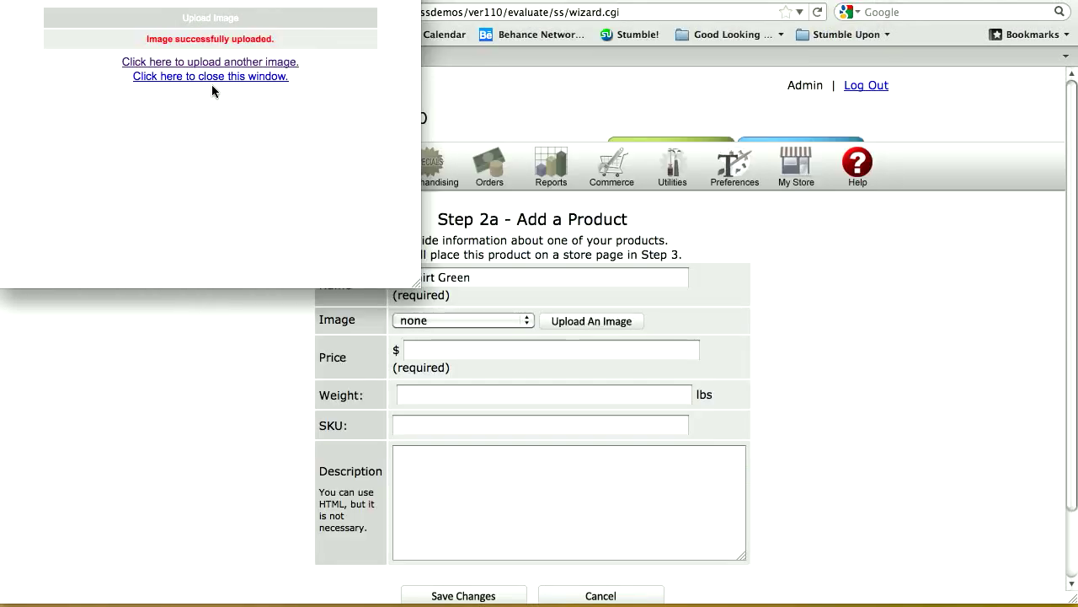
pyautogui.click(209, 78)
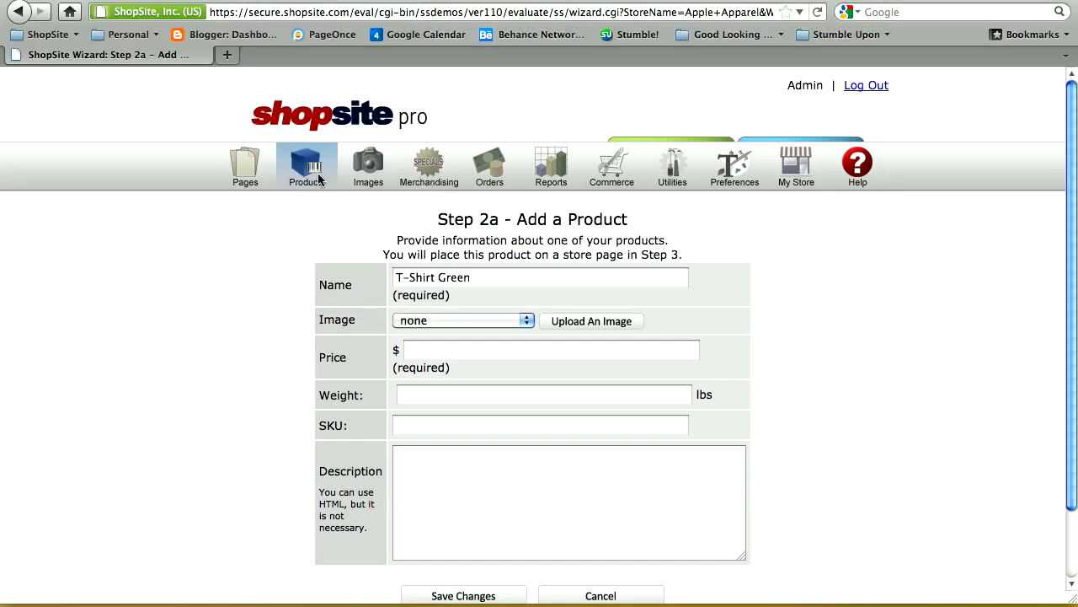
# Assign shirt-darkgreen.jpg to the green T-shirt, set its price to $19.99 and description to "100% cotton", and save the product
pyautogui.click(417, 322)
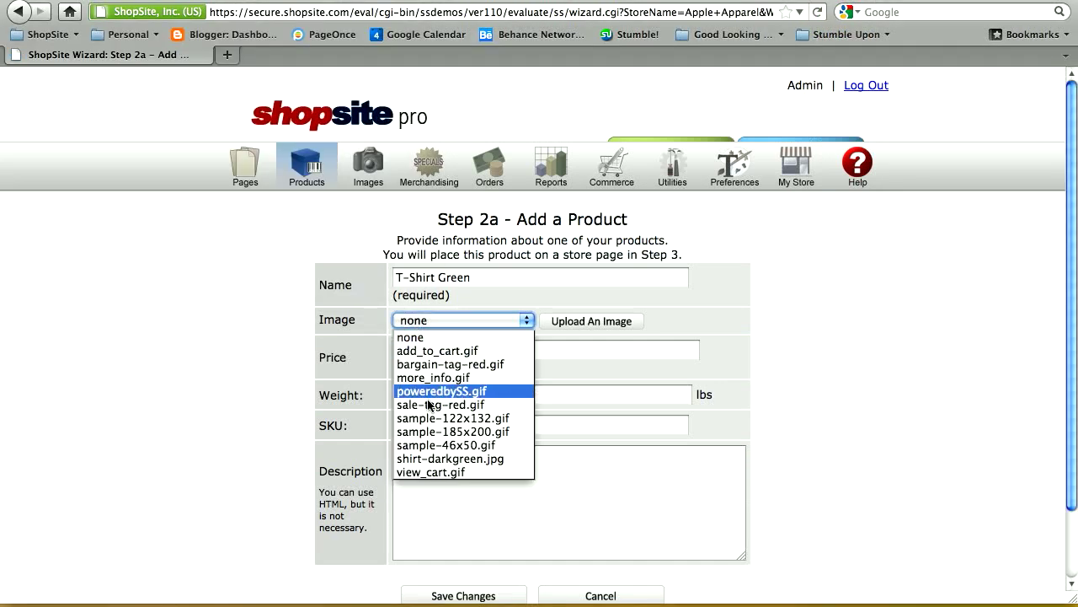
pyautogui.click(437, 458)
pyautogui.click(421, 352)
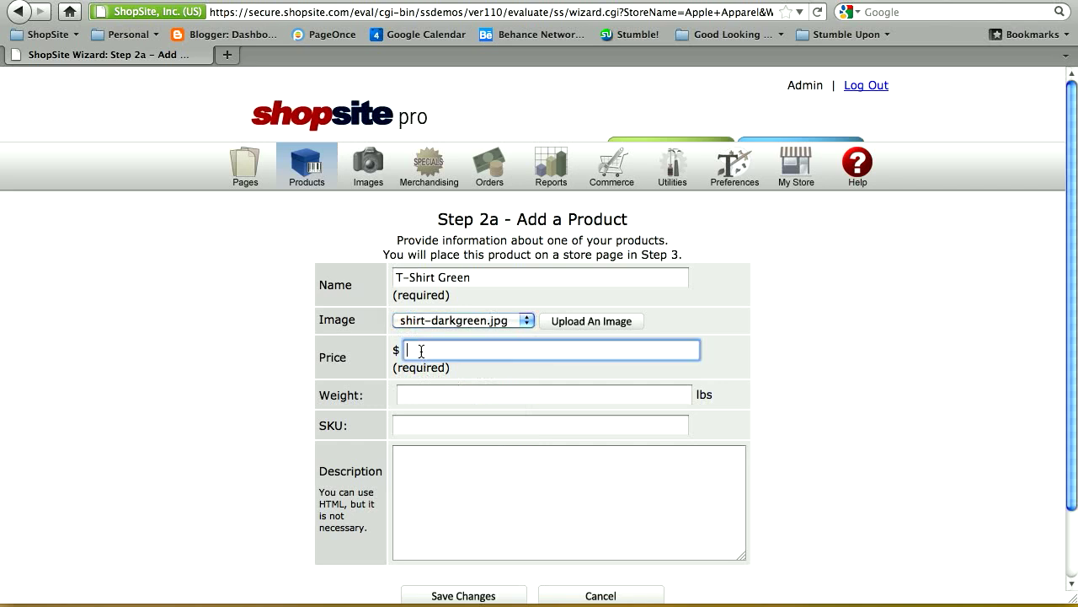
pyautogui.write('19.99')
pyautogui.click(416, 486)
pyautogui.write('10')
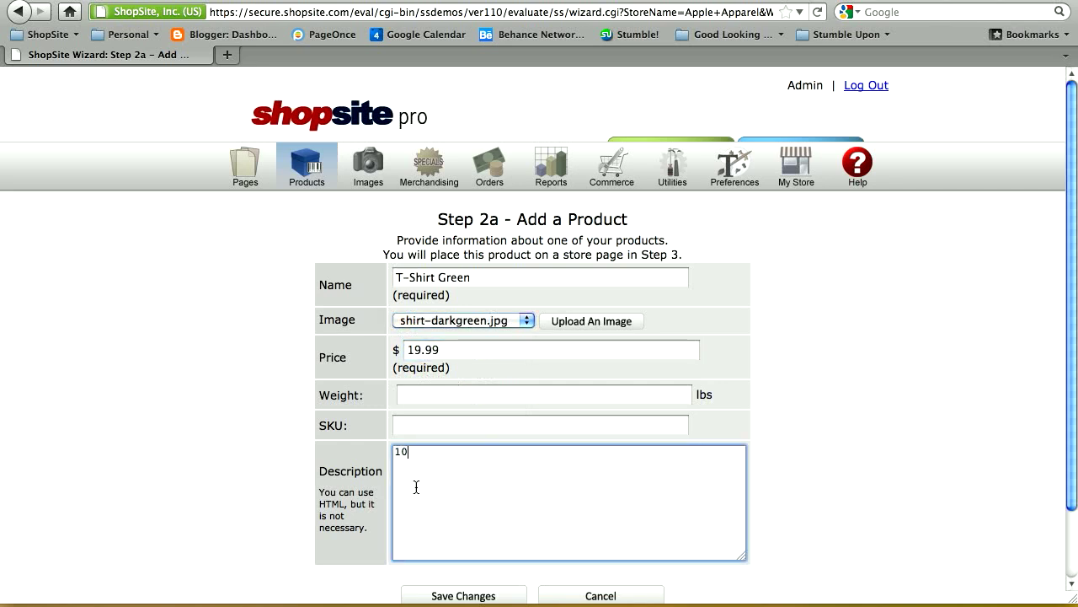
pyautogui.write('0% cotton')
pyautogui.click(470, 596)
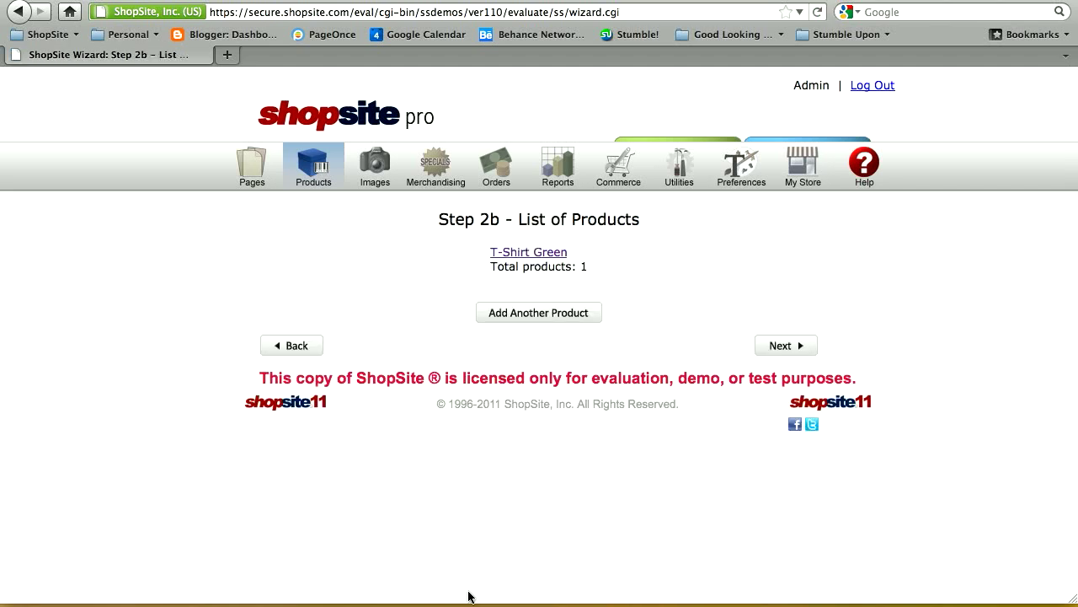
# Add another product named "T-Shirt Blue" and upload the image shirt-blue.jpg
pyautogui.click(547, 322)
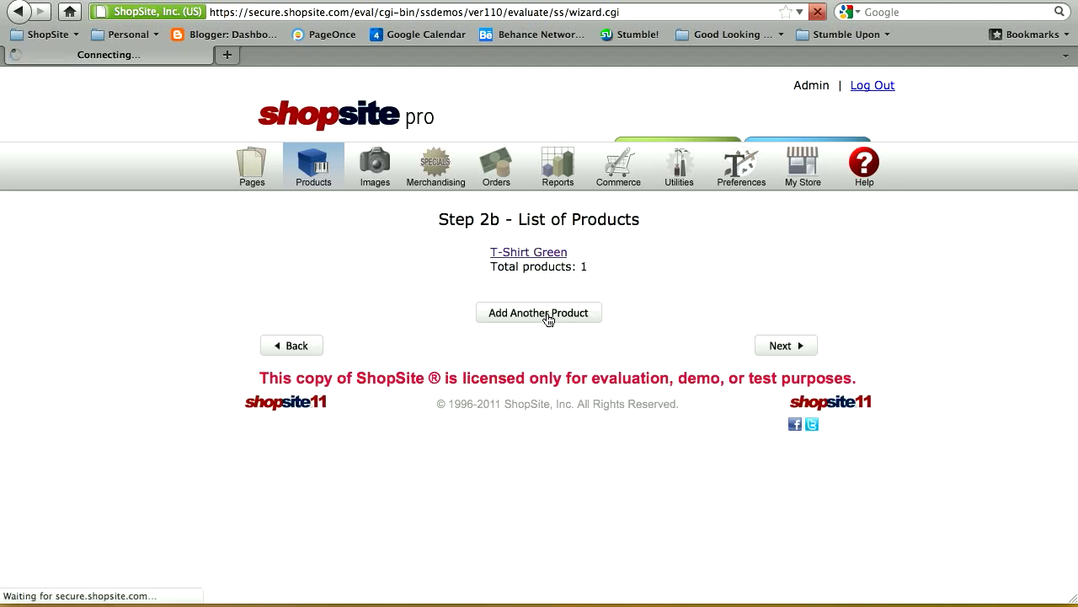
pyautogui.click(492, 275)
pyautogui.write('T')
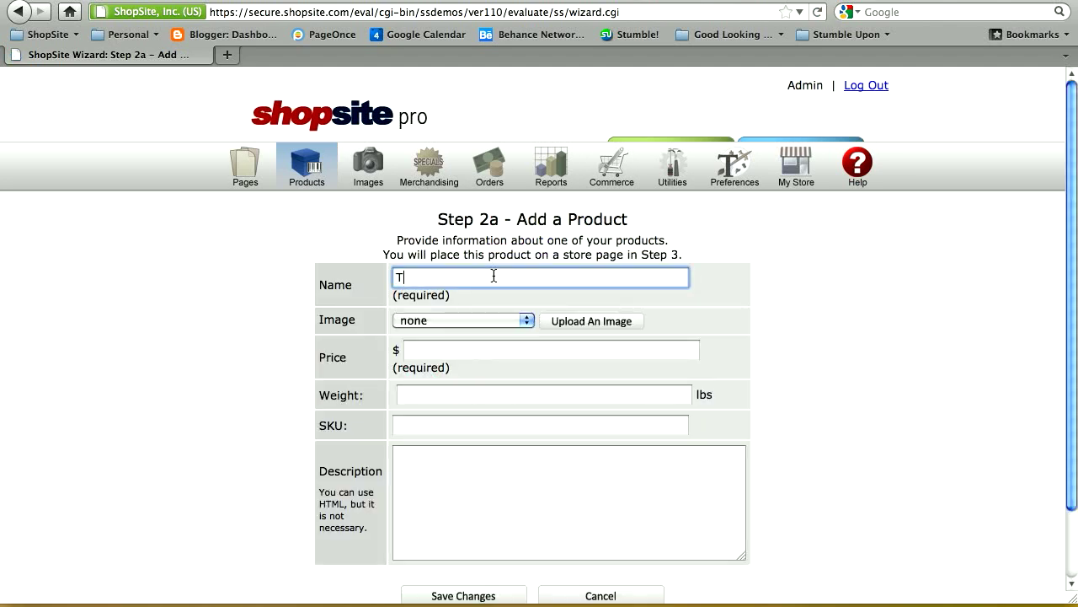
pyautogui.write('-Shirt Blue')
pyautogui.click(590, 320)
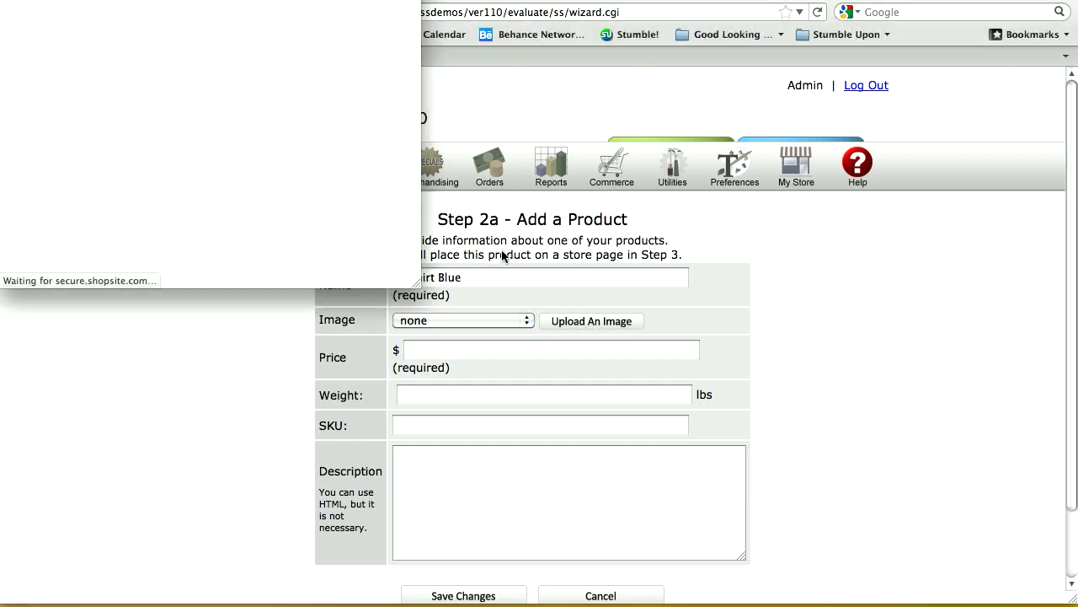
pyautogui.click(241, 54)
pyautogui.doubleClick(359, 43)
pyautogui.click(221, 141)
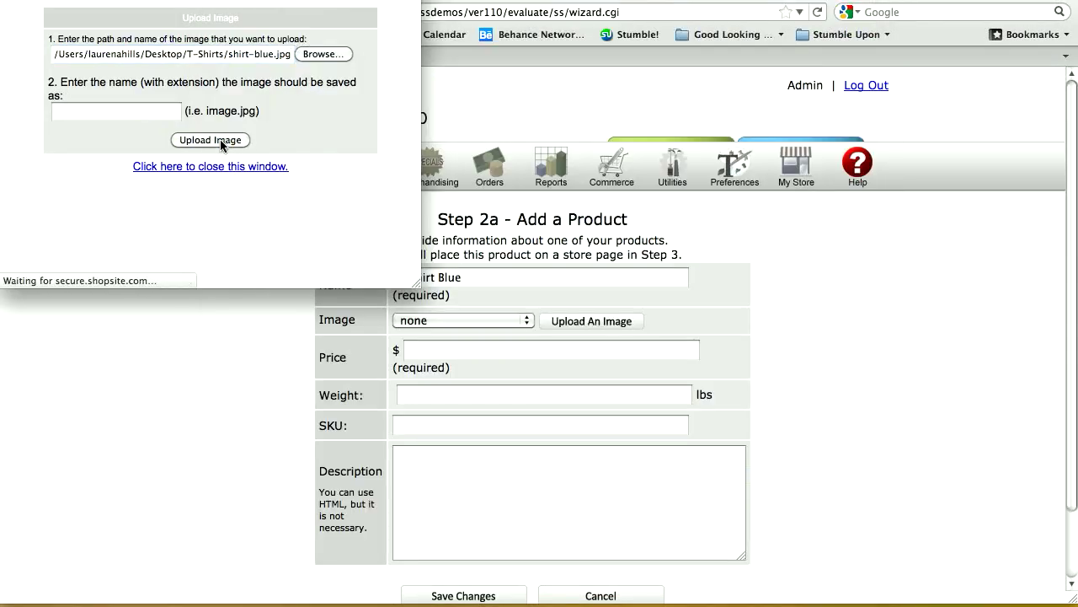
pyautogui.click(267, 75)
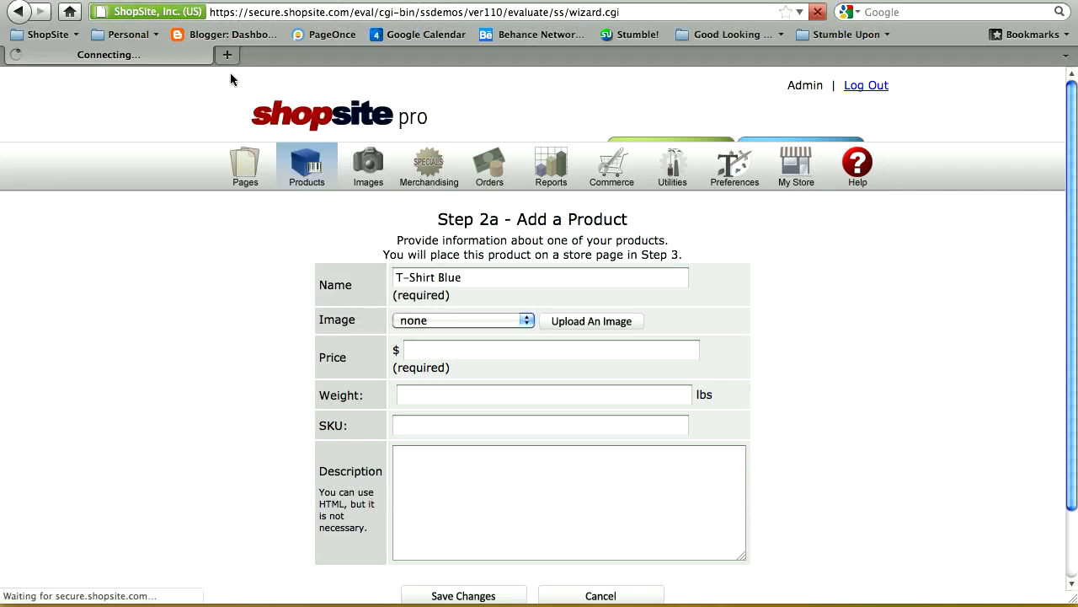
# Assign shirt-blue.jpg to the blue T-shirt, set its price to $19.99 and description to "100% cotton", and save the product
pyautogui.click(421, 323)
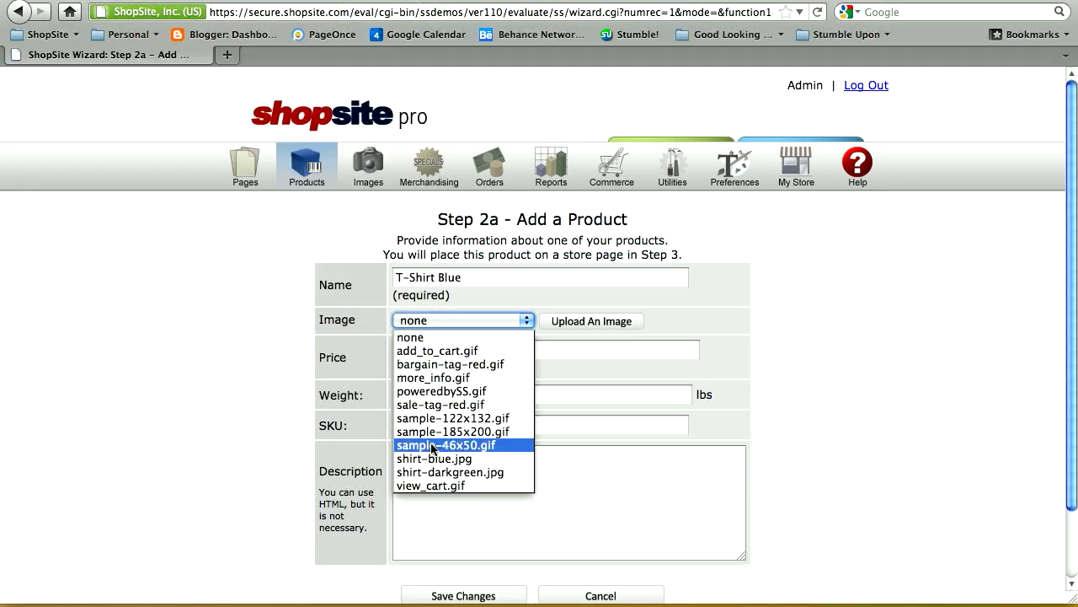
pyautogui.click(435, 460)
pyautogui.click(415, 349)
pyautogui.write('19.99')
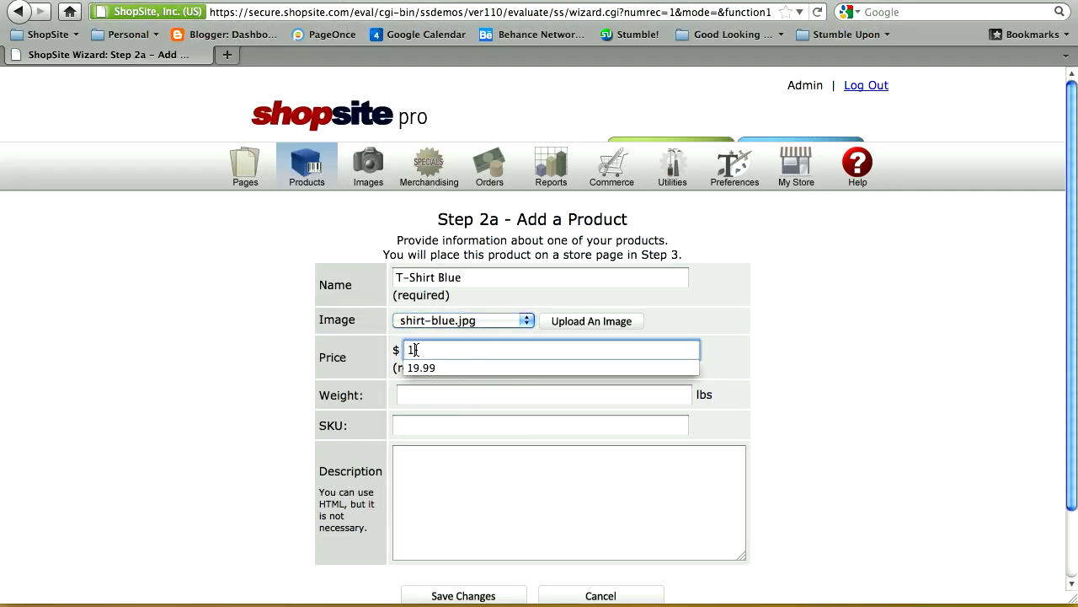
pyautogui.click(427, 481)
pyautogui.write('100% cotton')
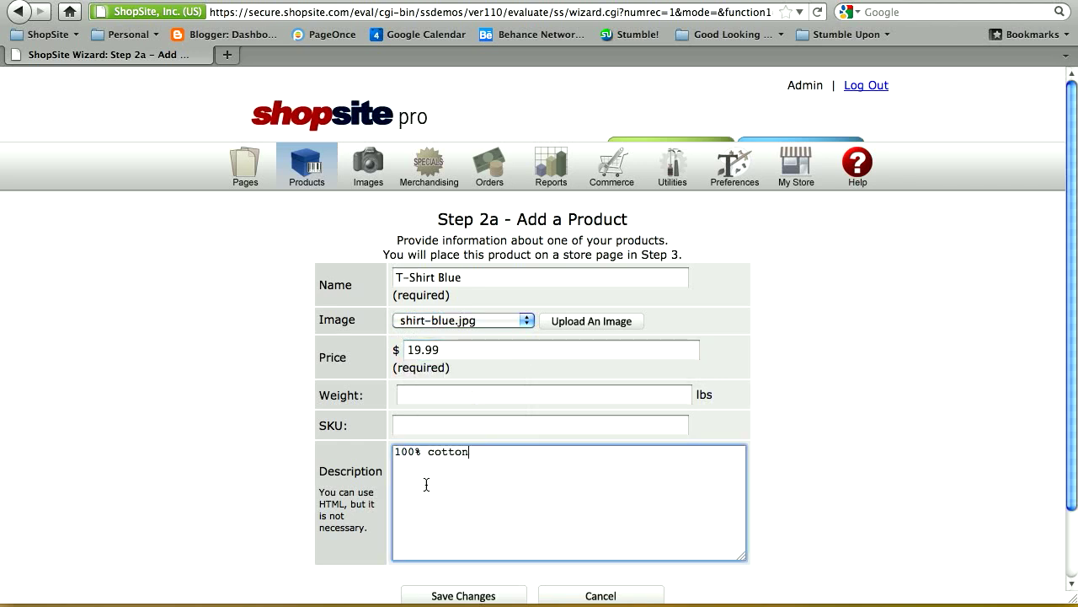
pyautogui.click(480, 595)
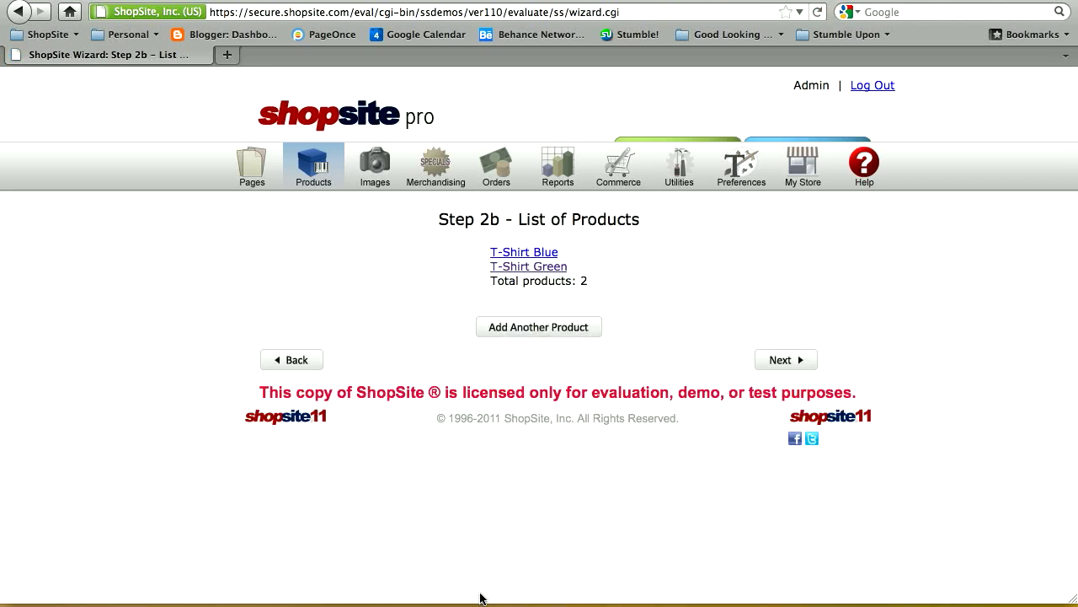
# Add a third product named "T-Shirt Red" and upload the image shirt-red.jpg
pyautogui.click(556, 334)
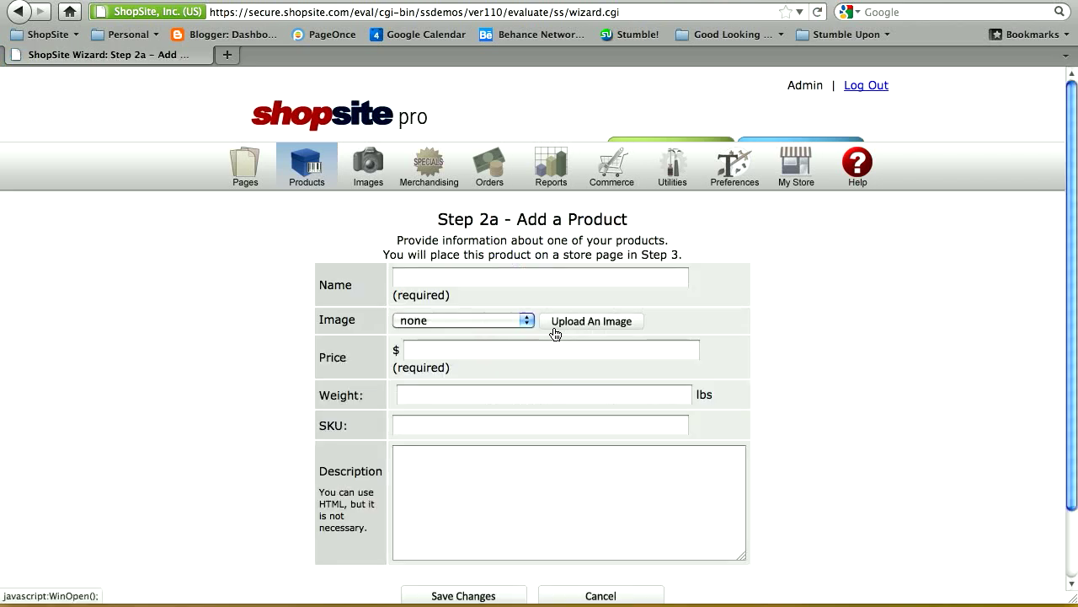
pyautogui.click(506, 275)
pyautogui.write('T')
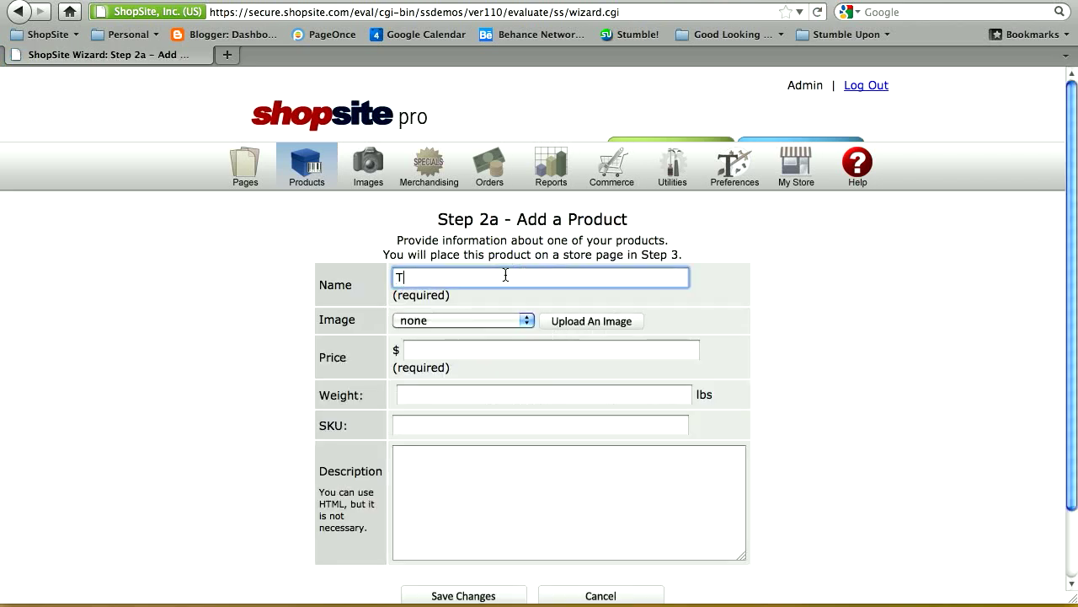
pyautogui.write('-Shirt Red')
pyautogui.click(596, 321)
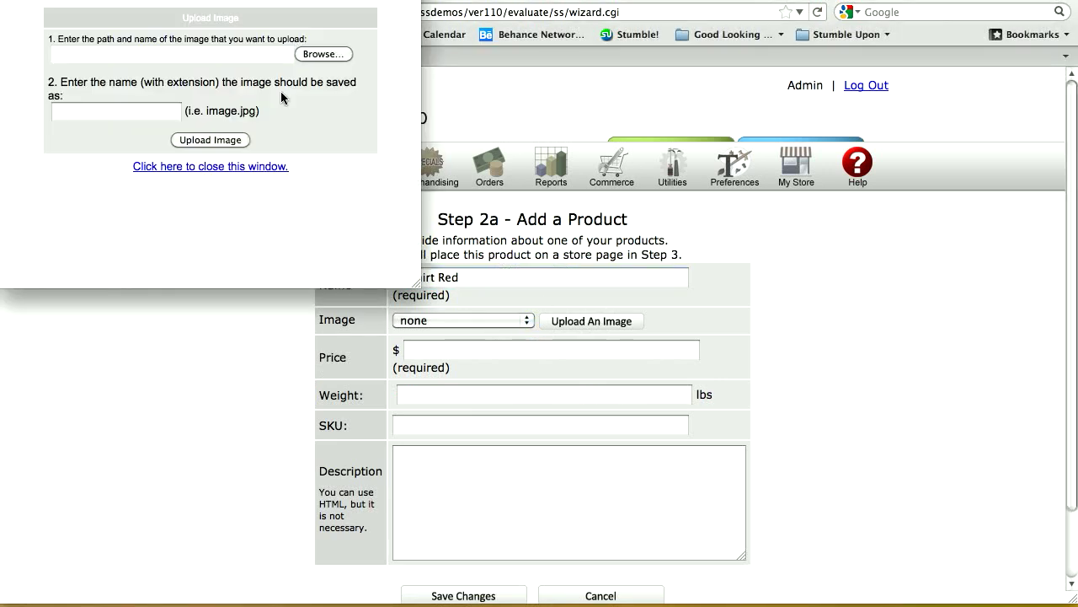
pyautogui.click(263, 62)
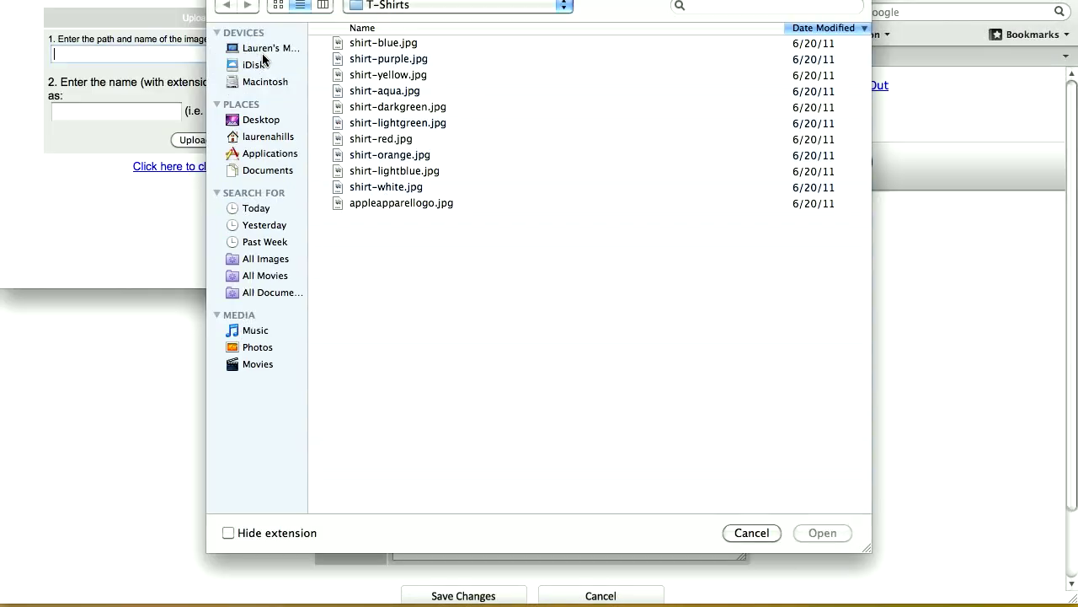
pyautogui.doubleClick(390, 140)
pyautogui.click(223, 141)
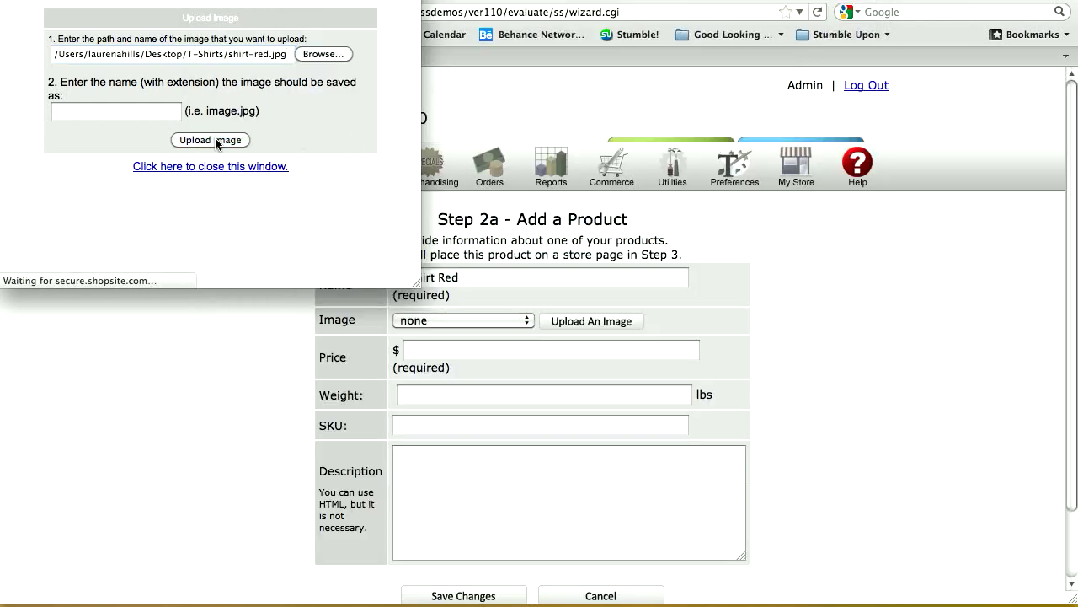
pyautogui.click(205, 78)
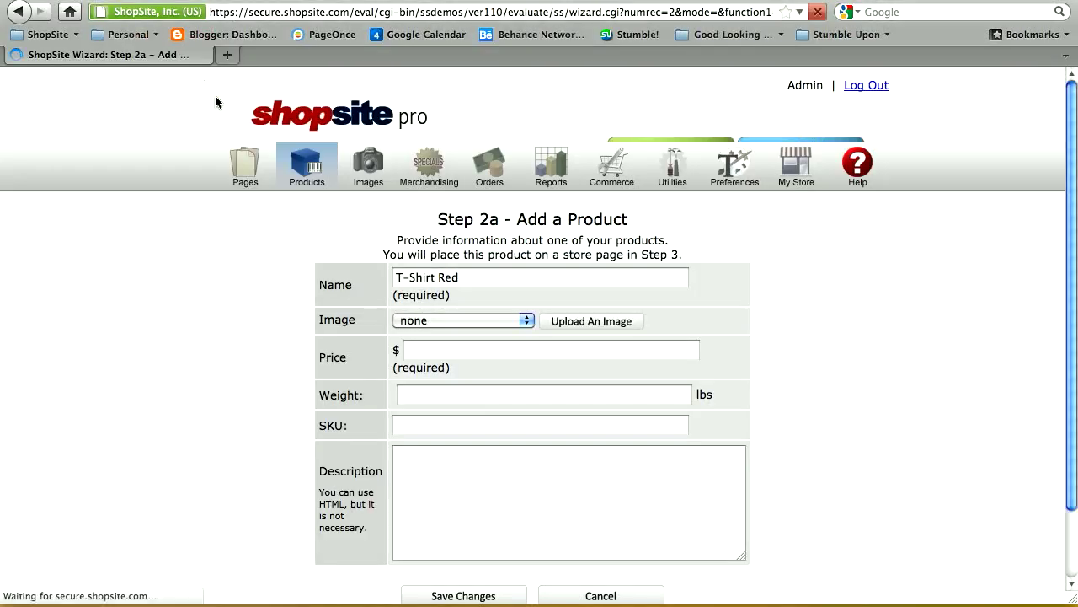
# Assign shirt-red.jpg to the red T-shirt, set its price to $19.99 and description to "100% cotton", and save the product
pyautogui.click(421, 320)
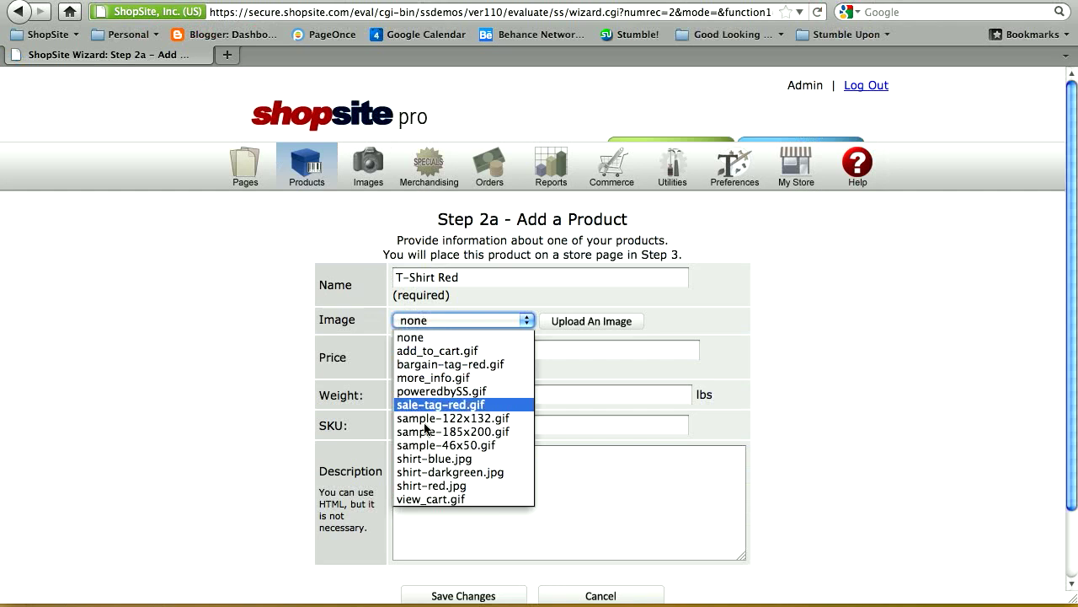
pyautogui.click(431, 486)
pyautogui.click(419, 350)
pyautogui.write('19.99')
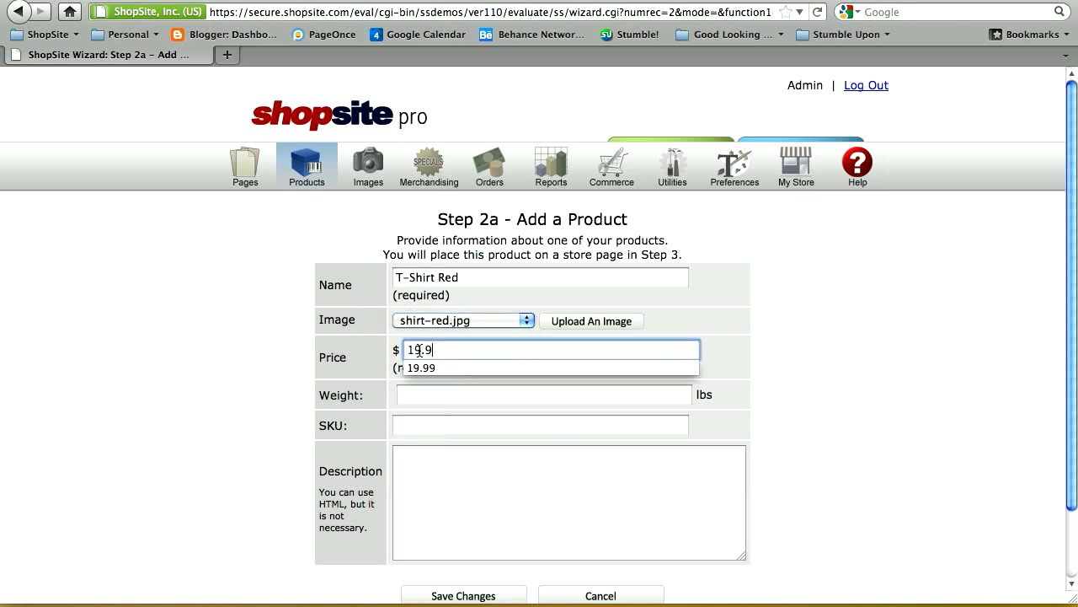
pyautogui.click(430, 496)
pyautogui.write('100')
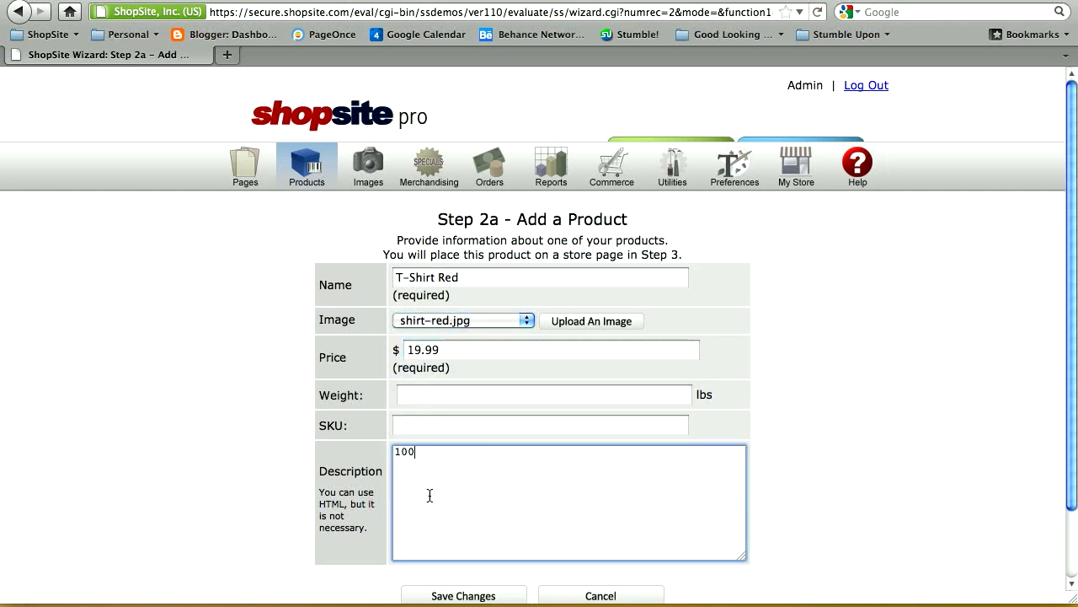
pyautogui.write('% cotton')
pyautogui.click(475, 598)
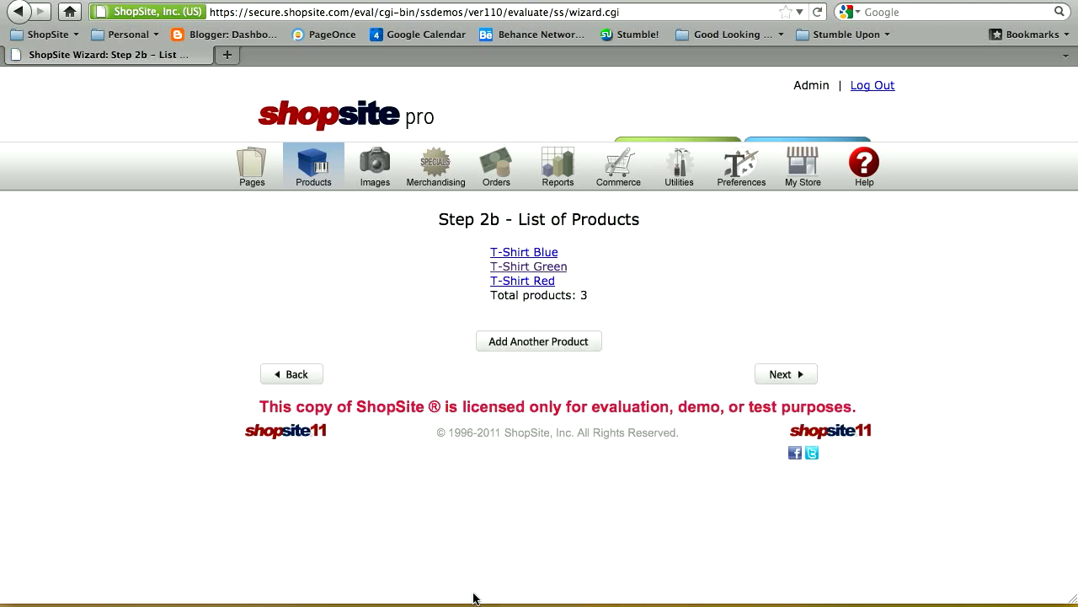
# Create a store page named "T-Shirts" containing the blue, green and red T-shirt products, and save it
pyautogui.click(788, 375)
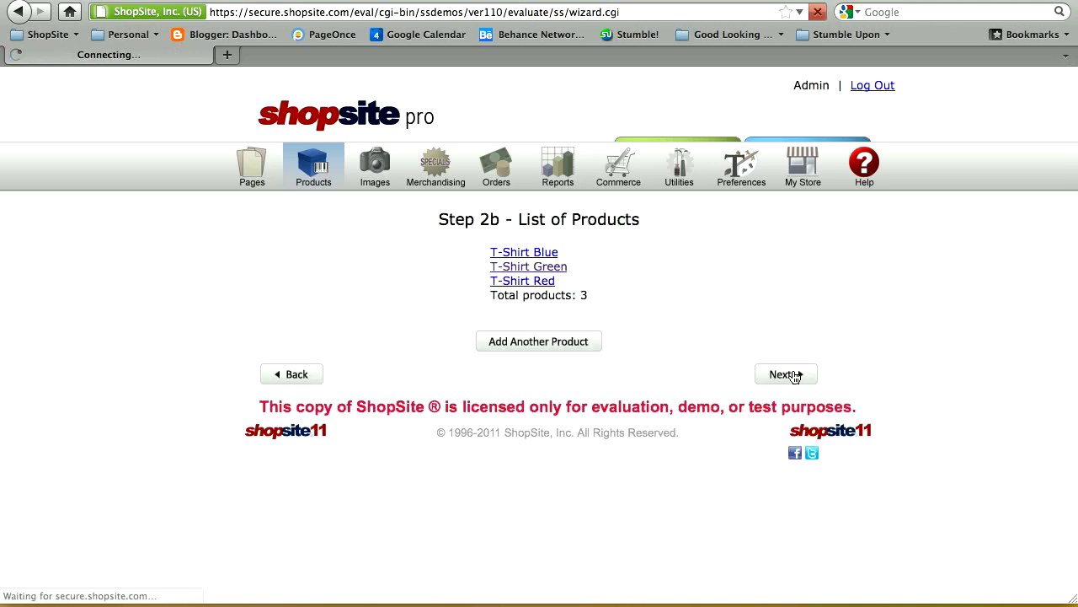
pyautogui.click(568, 265)
pyautogui.write('T-Shirts')
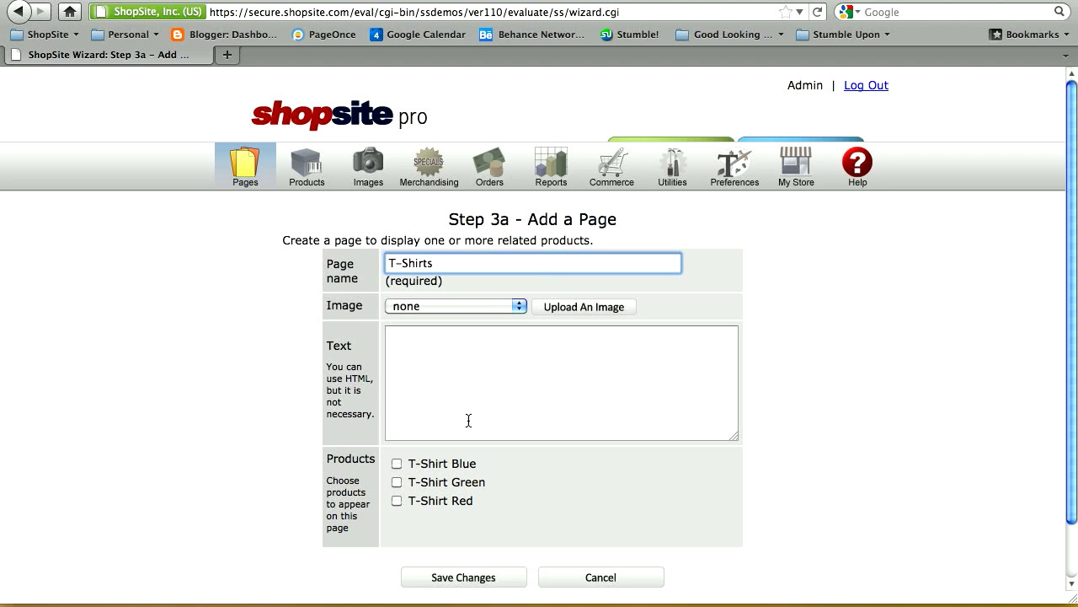
pyautogui.click(397, 462)
pyautogui.click(397, 482)
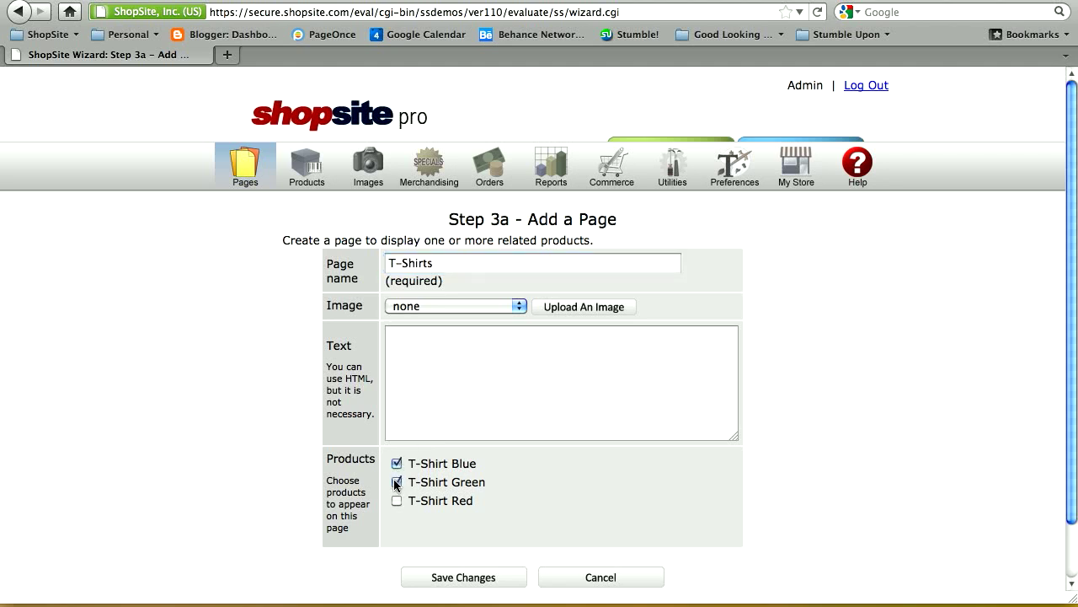
pyautogui.click(397, 500)
pyautogui.click(439, 577)
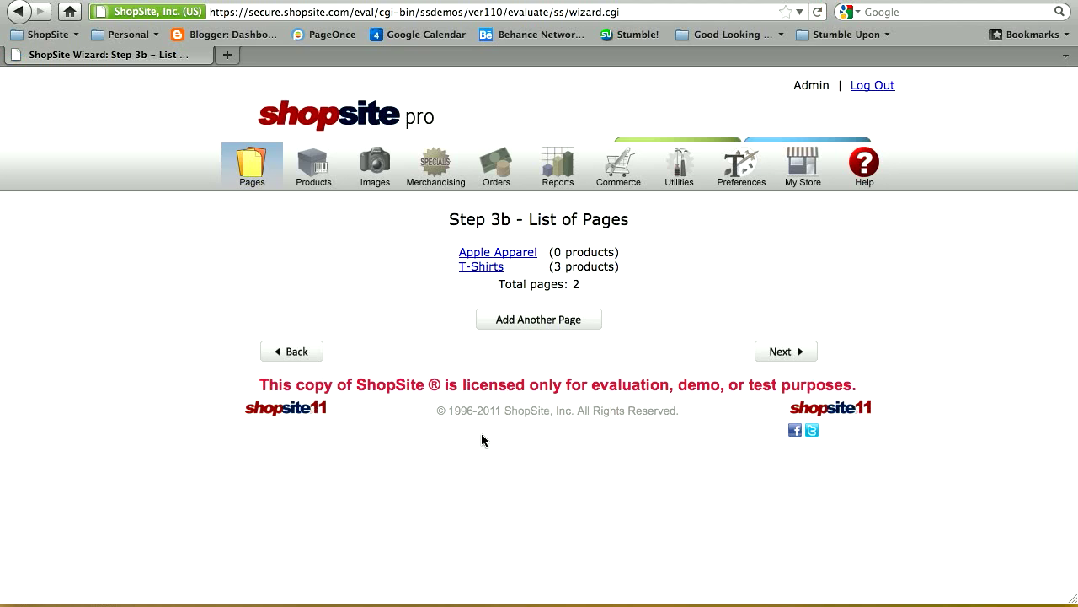
# Add another store page named "Pants" without any products and save it
pyautogui.click(529, 322)
pyautogui.click(494, 264)
pyautogui.write('d')
pyautogui.press('BackSpace')
pyautogui.write('Pants')
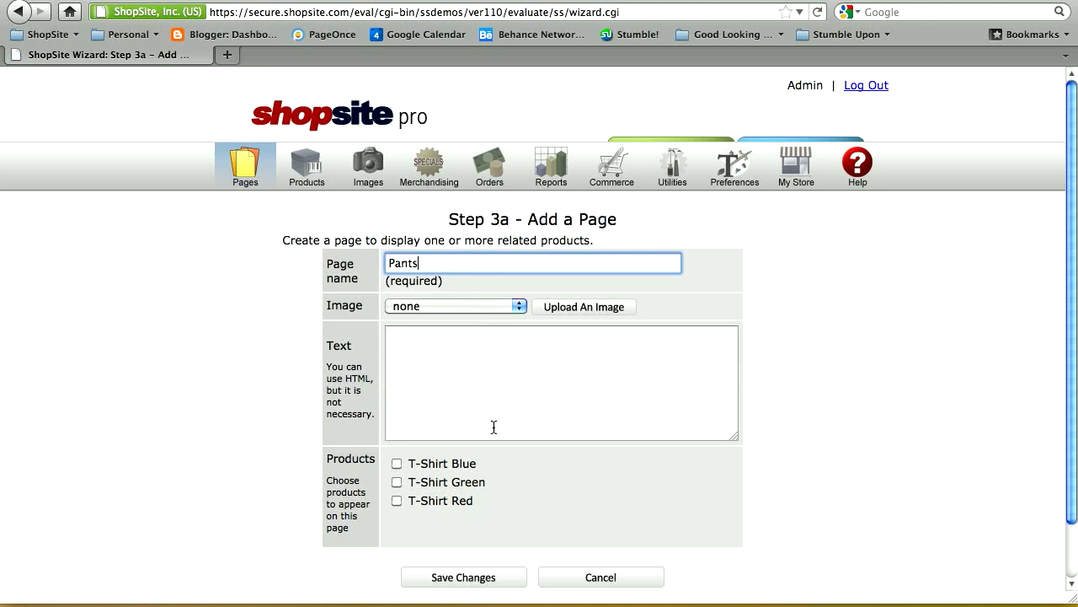
pyautogui.click(482, 579)
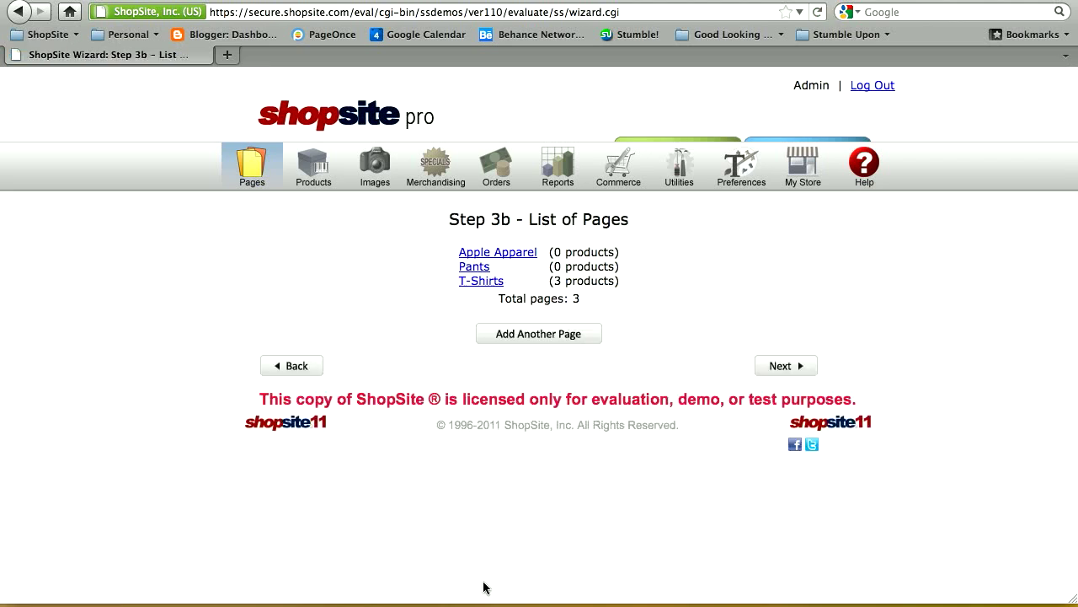
# Add another store page named "Shoes" without any products and save it
pyautogui.click(528, 333)
pyautogui.click(493, 262)
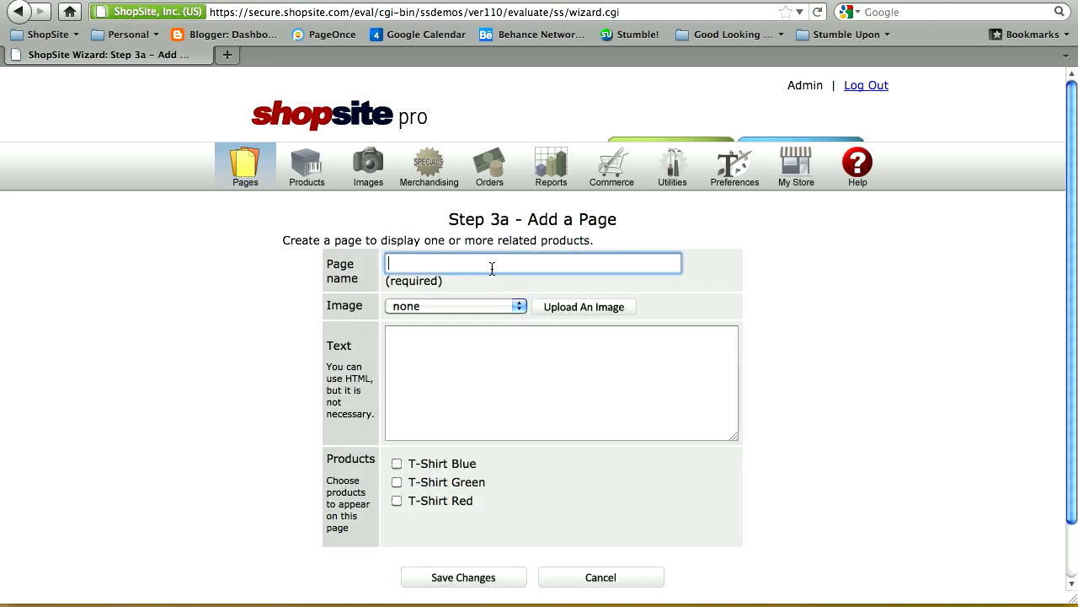
pyautogui.write('Shoes')
pyautogui.click(487, 578)
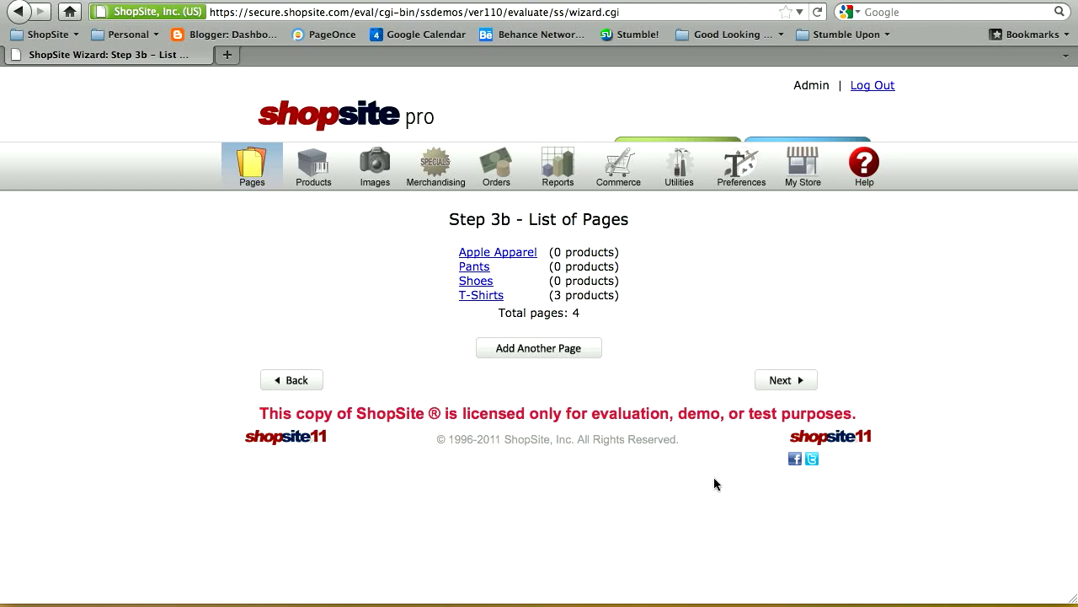
# In the tax settings, label the first two rates "I live outside Utah" and "I live in Utah", and set the Utah rate to 6.00%
pyautogui.click(784, 382)
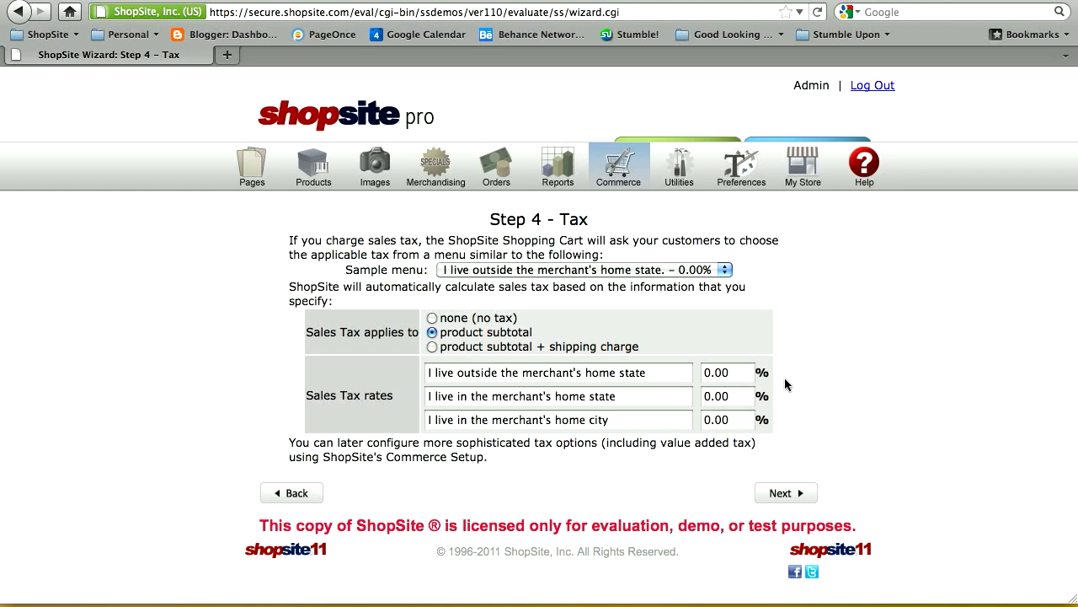
pyautogui.moveTo(650, 373); pyautogui.dragTo(502, 372)
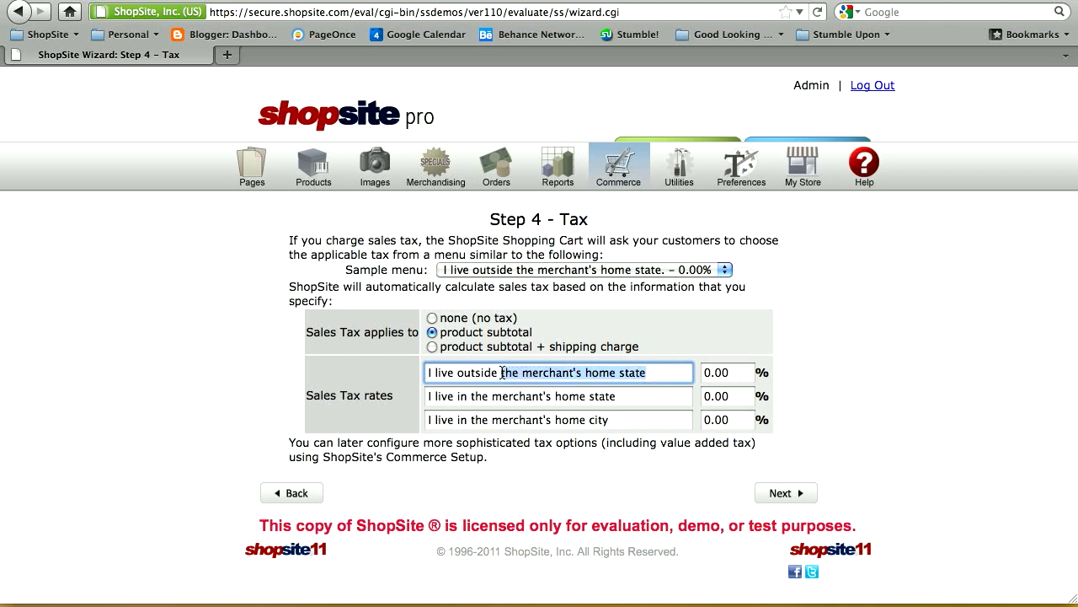
pyautogui.write('Utah')
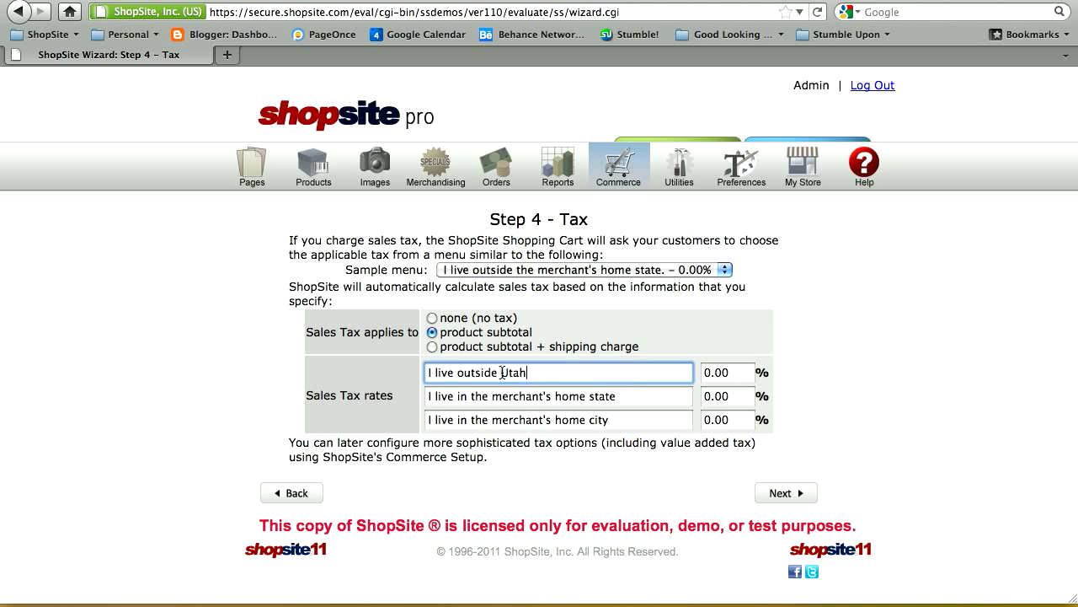
pyautogui.moveTo(637, 398); pyautogui.dragTo(470, 402)
pyautogui.write('Utah')
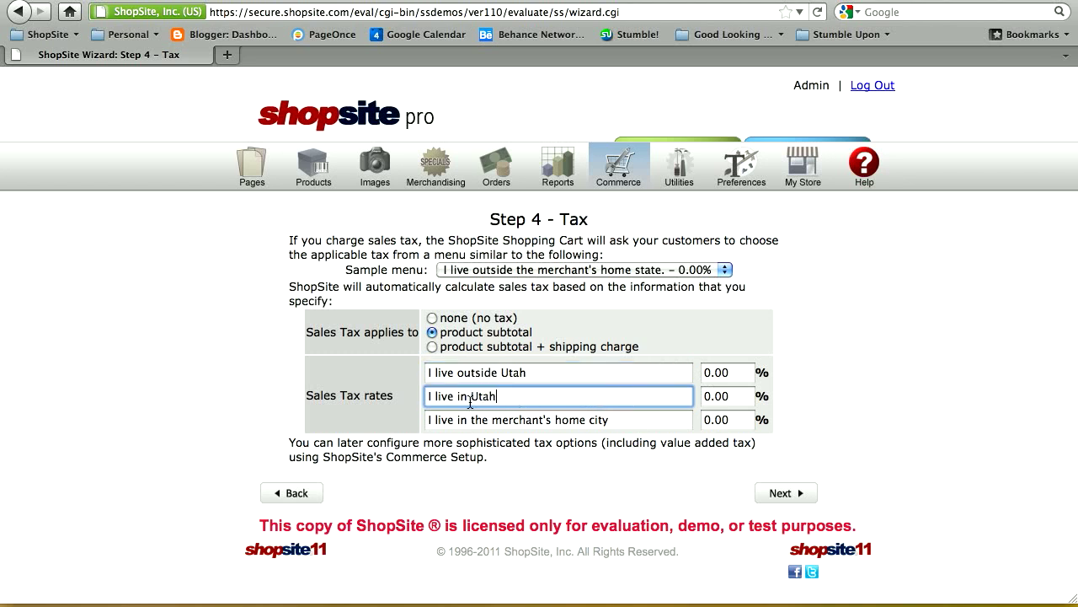
pyautogui.click(709, 396)
pyautogui.press('BackSpace')
pyautogui.write('6')
# Label the third sales tax rate "I live in Orem, Utah" and set it to 6.00%
pyautogui.click(610, 420)
pyautogui.moveTo(608, 423); pyautogui.dragTo(470, 423)
pyautogui.write('Orem, Utah')
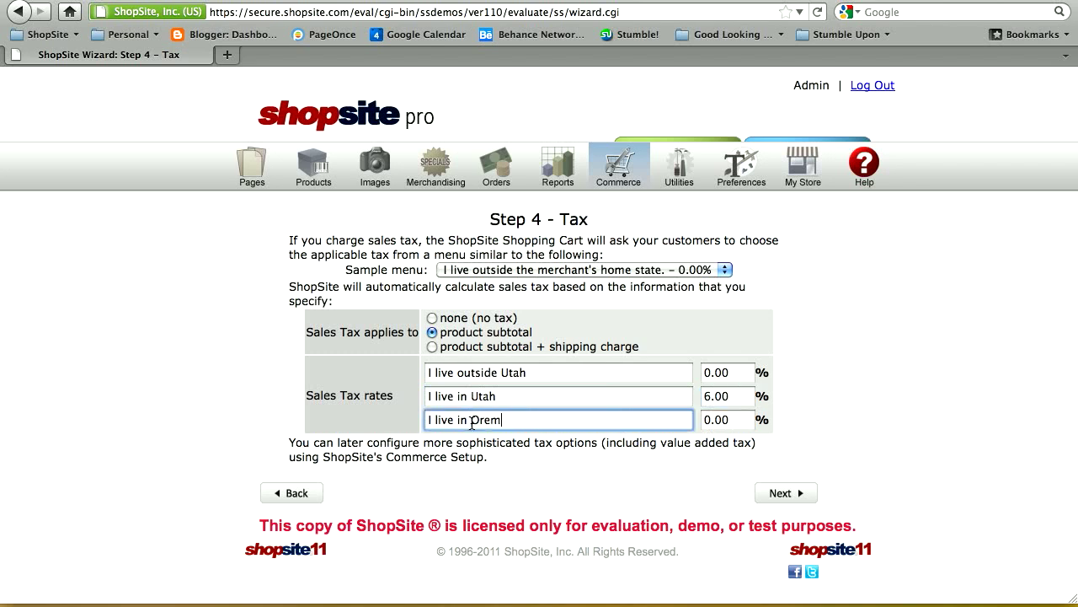
pyautogui.click(711, 422)
pyautogui.press('BackSpace')
pyautogui.write('6')
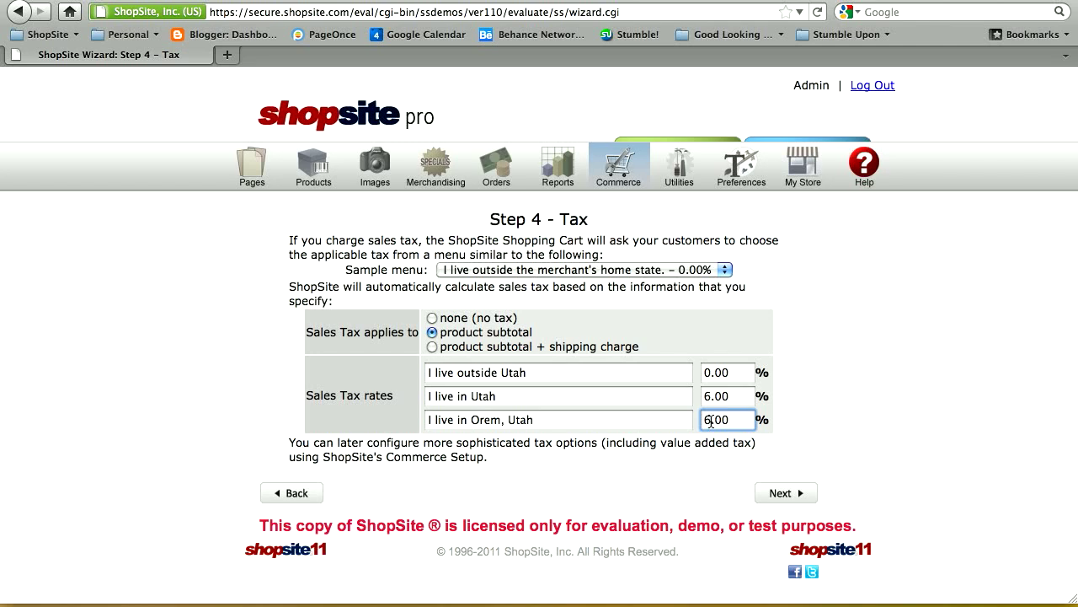
# Accept PayPal, Visa, MasterCard, Discover and American Express as the store's payment methods
pyautogui.click(791, 500)
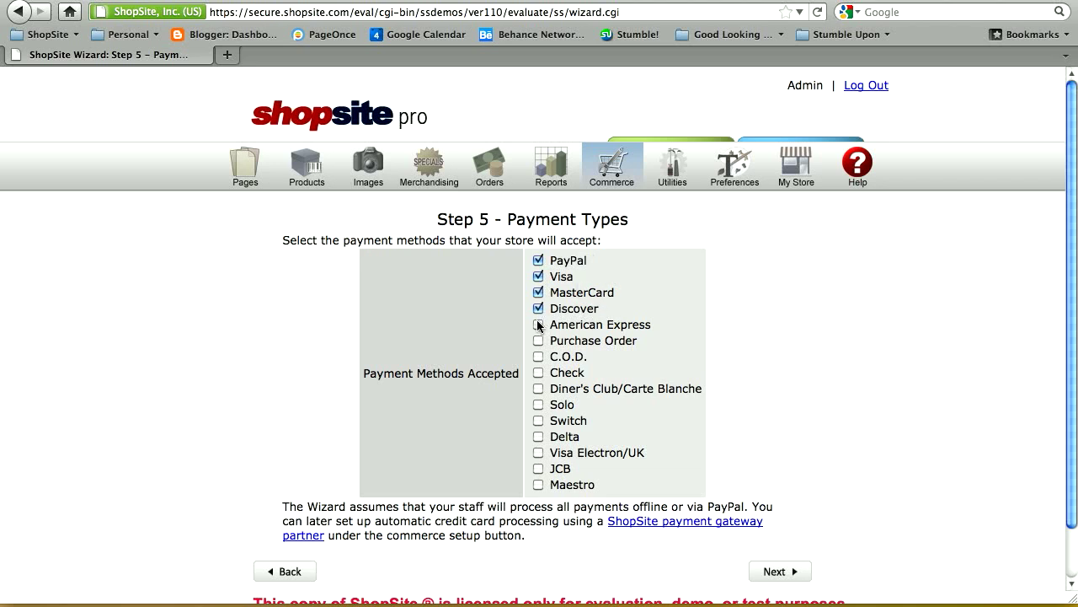
pyautogui.scroll(-1, 703, 351)
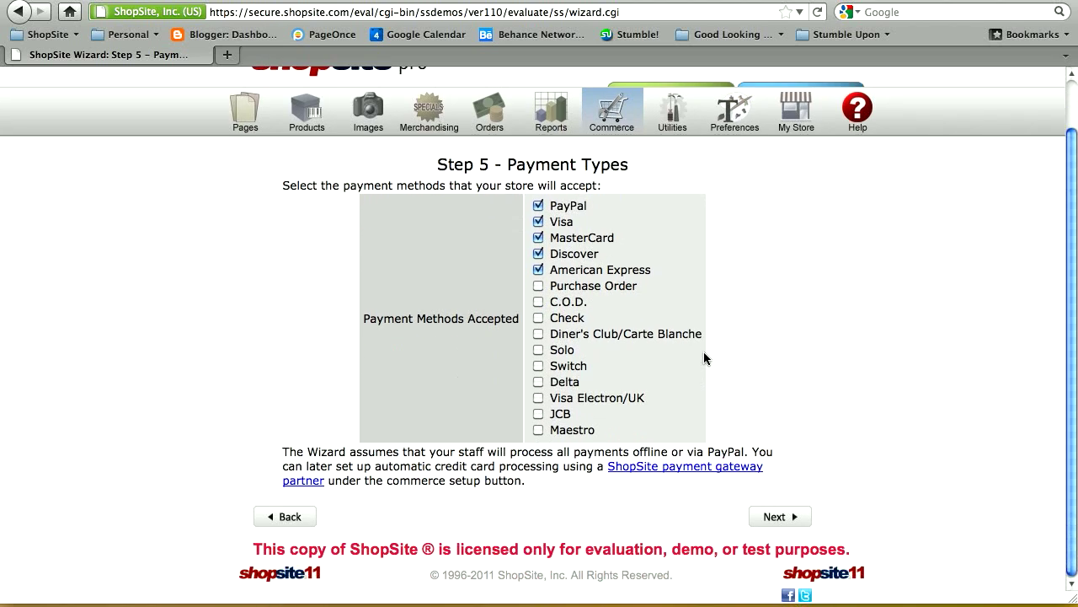
pyautogui.click(780, 517)
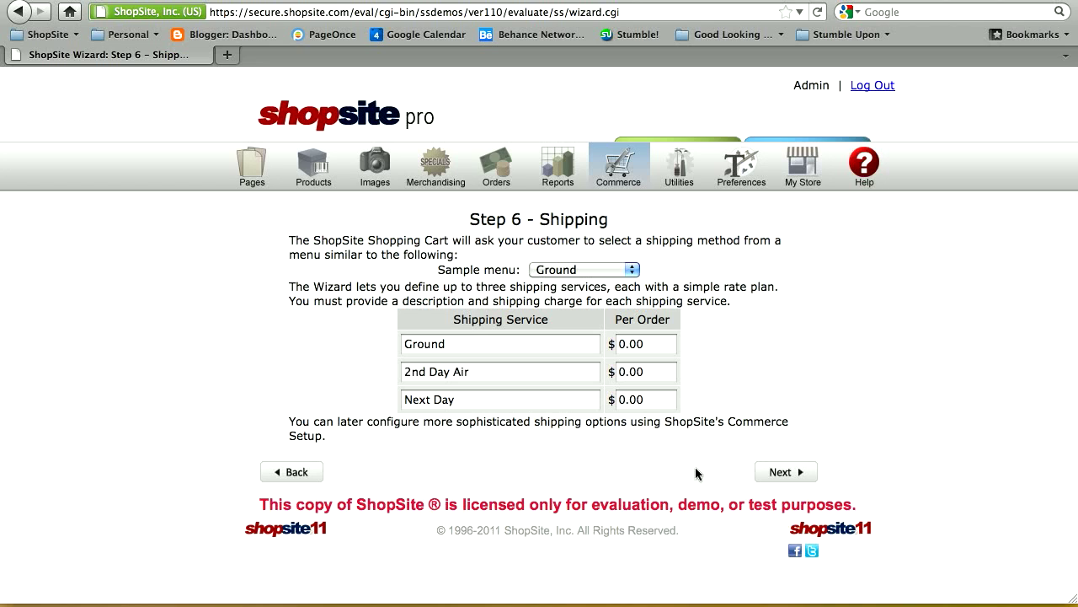
# Set the per-order shipping charges to $3.00 for Ground, $6.00 for 2nd Day Air and $10.00 for Next Day, and save them
pyautogui.click(625, 345)
pyautogui.press('BackSpace')
pyautogui.write('3')
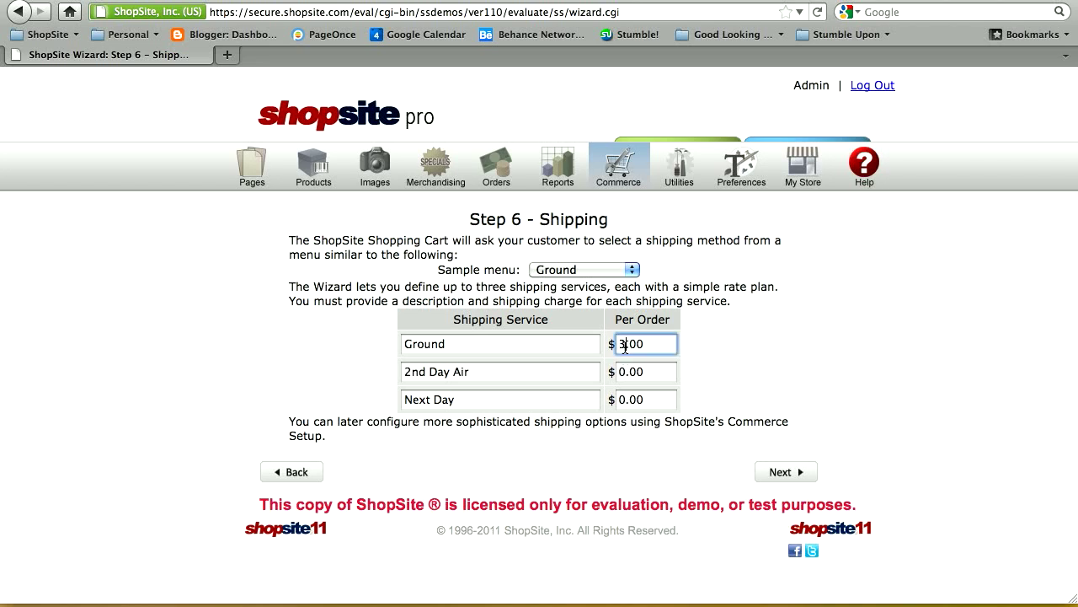
pyautogui.click(623, 373)
pyautogui.write('6')
pyautogui.click(620, 401)
pyautogui.write('1')
pyautogui.click(769, 398)
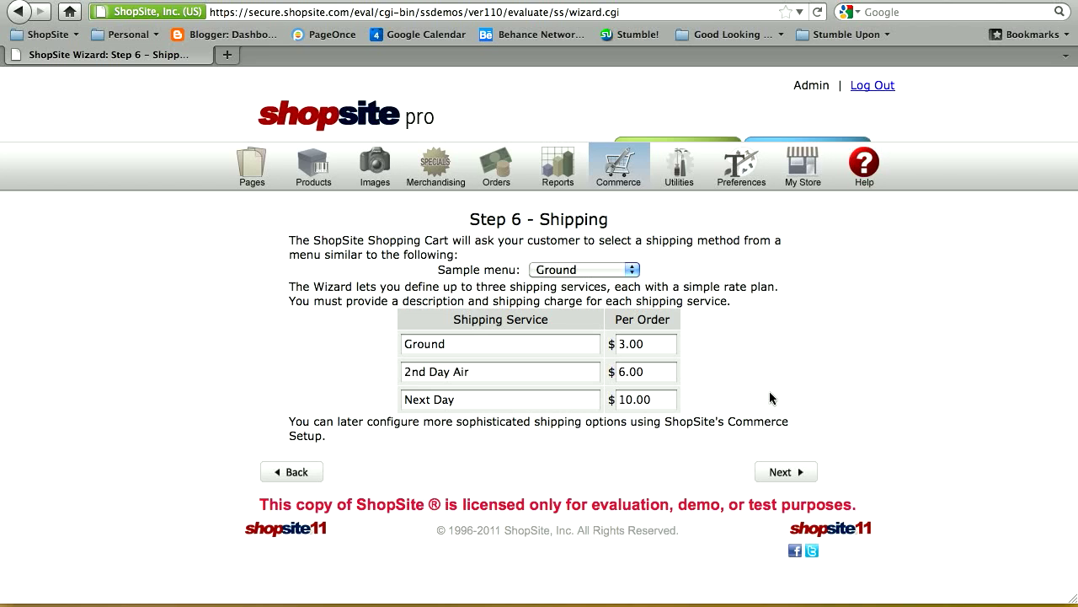
pyautogui.click(773, 474)
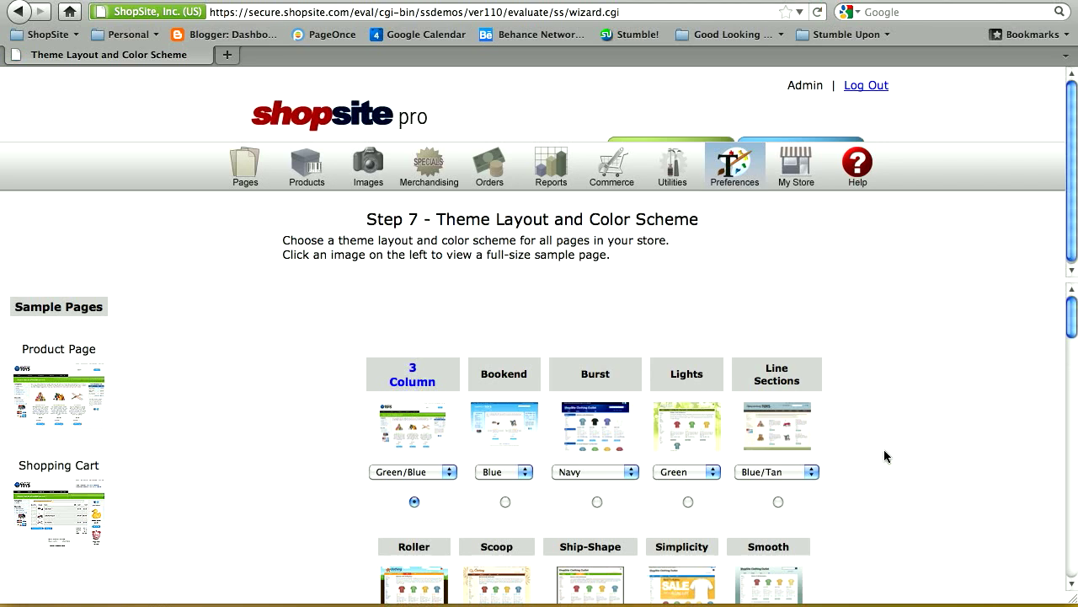
# Select the Standard theme in Green and preview its full-size sample product page
pyautogui.scroll(-8, 890, 455)
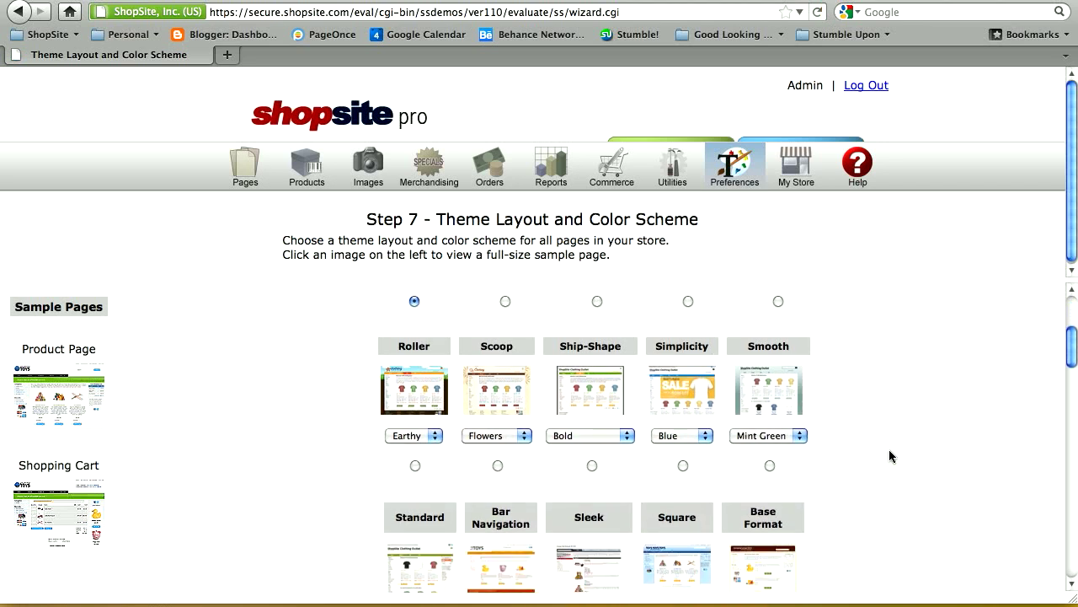
pyautogui.scroll(-5, 890, 455)
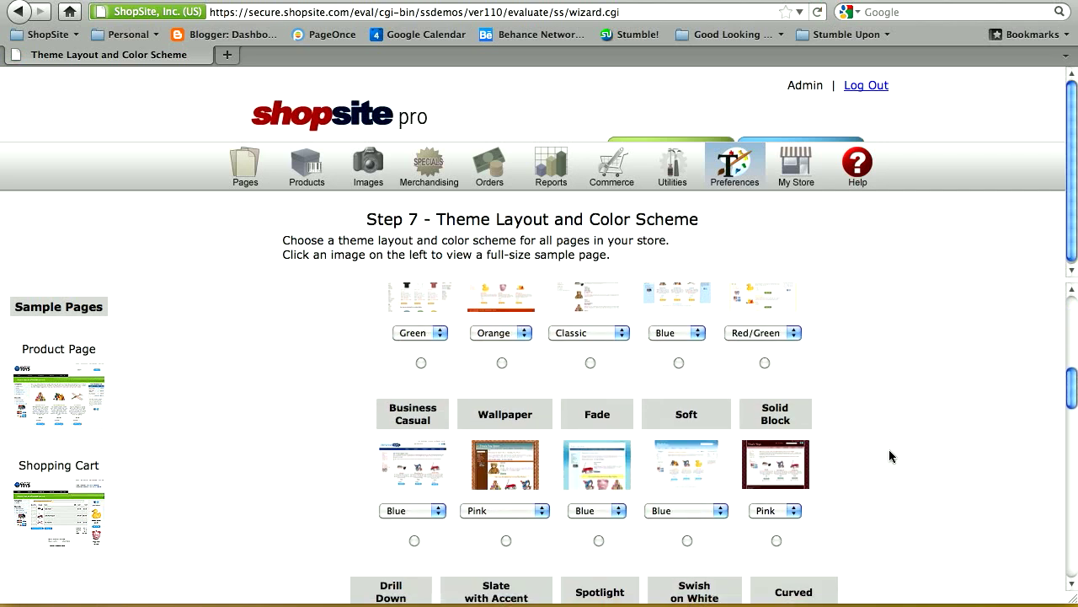
pyautogui.scroll(3, 889, 449)
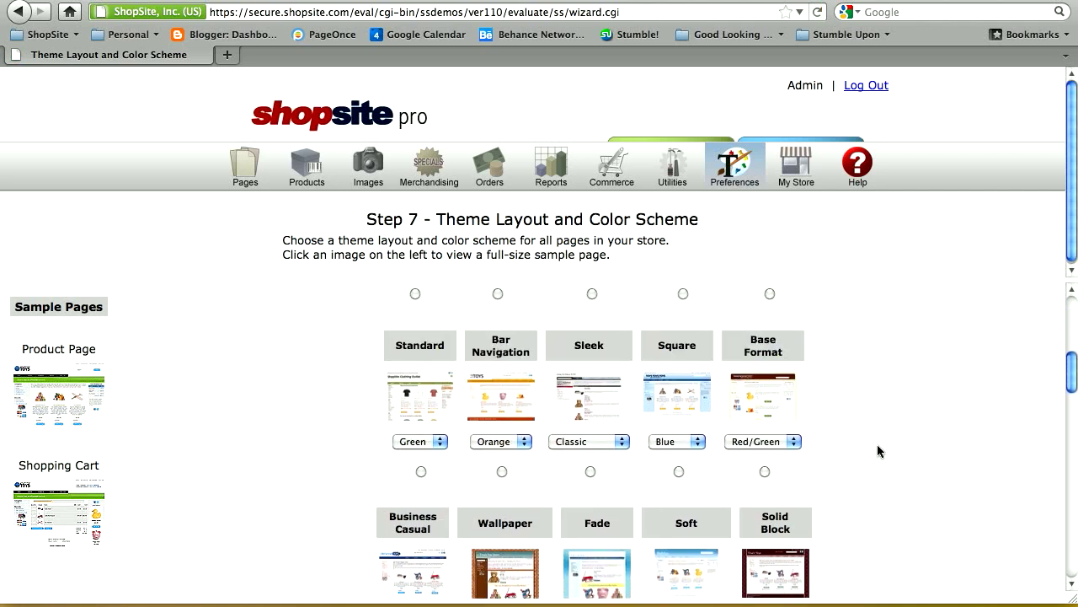
pyautogui.click(428, 392)
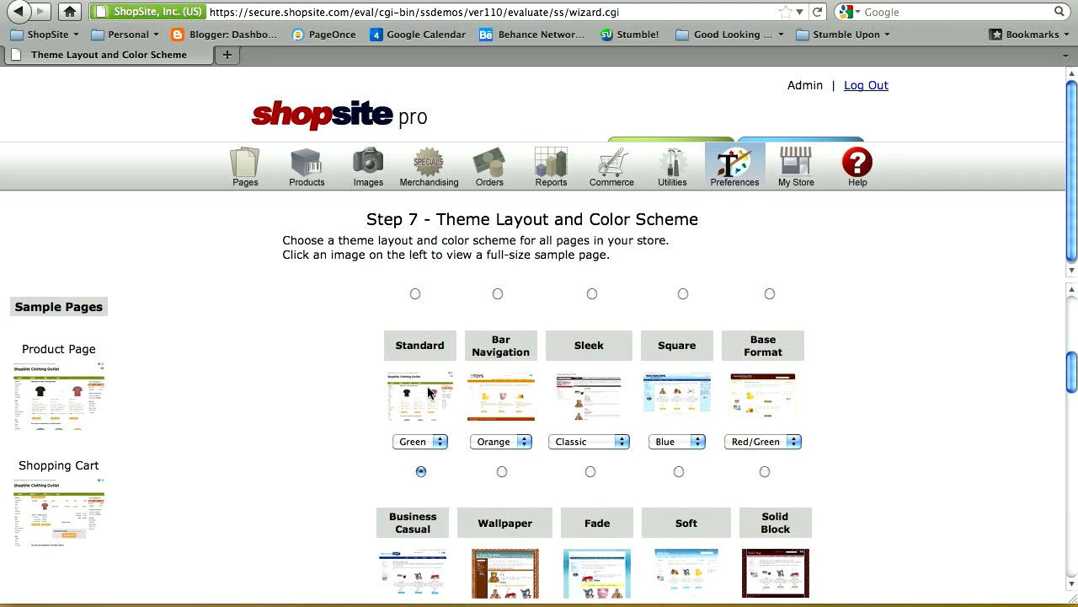
pyautogui.click(63, 405)
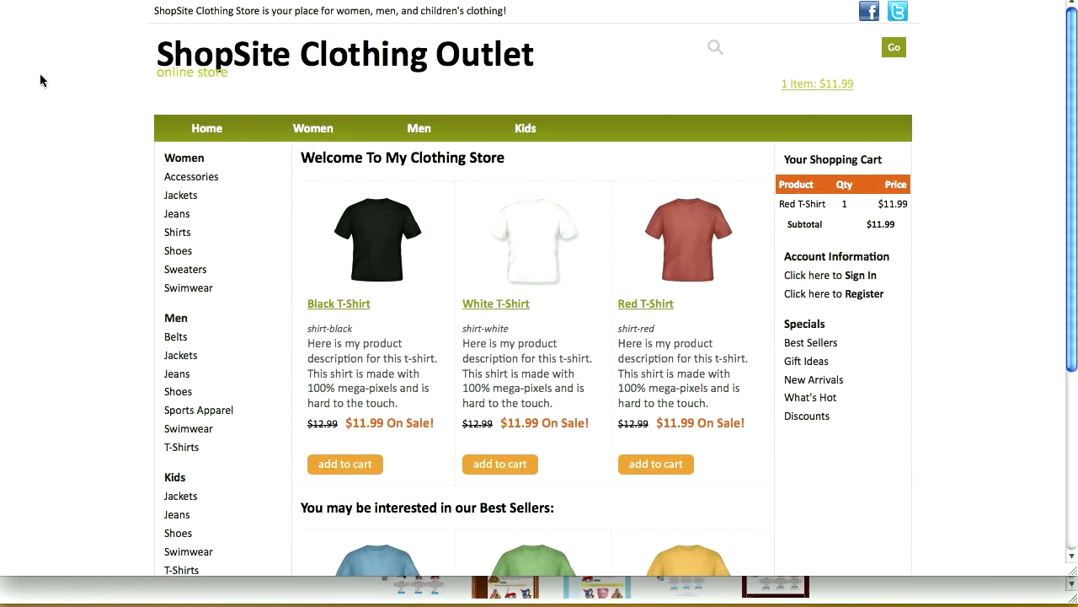
pyautogui.press('super+w')
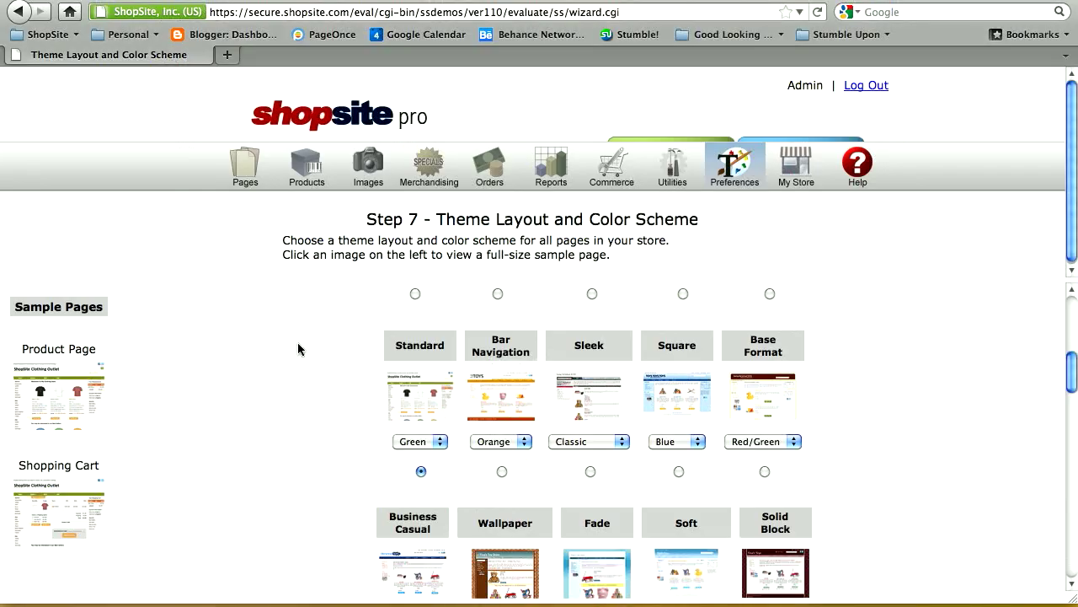
# Choose the Business Casual theme in Blue for all store pages and publish the store
pyautogui.scroll(-4, 298, 349)
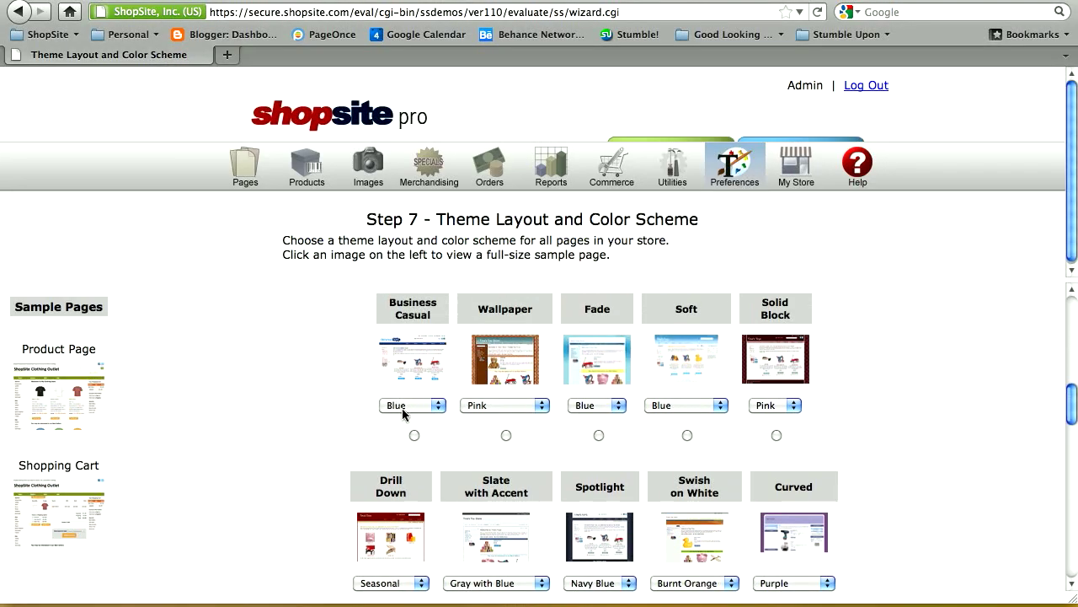
pyautogui.click(413, 435)
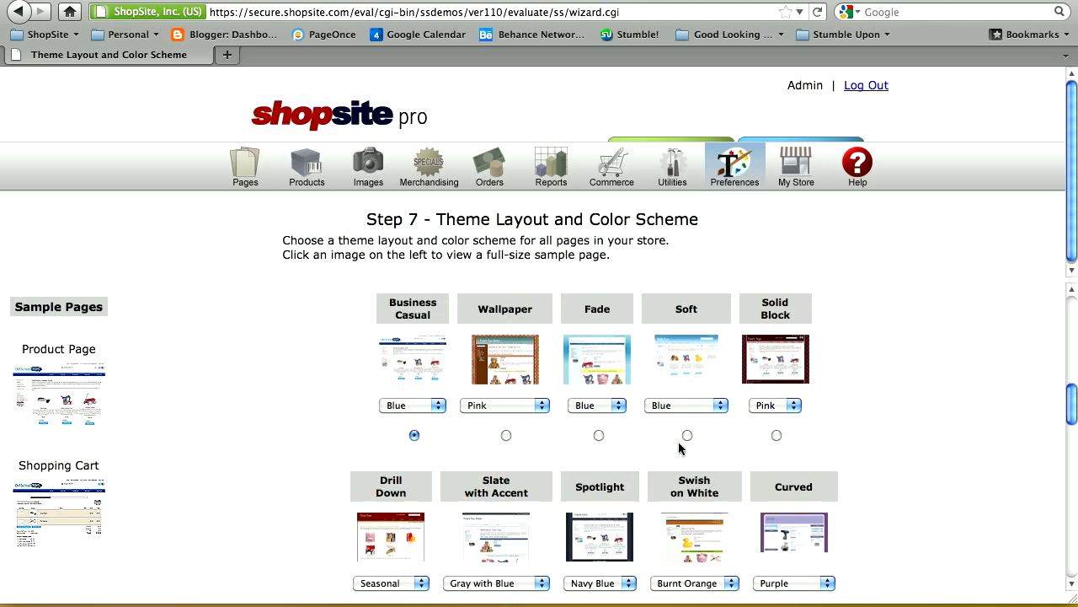
pyautogui.scroll(-15, 678, 441)
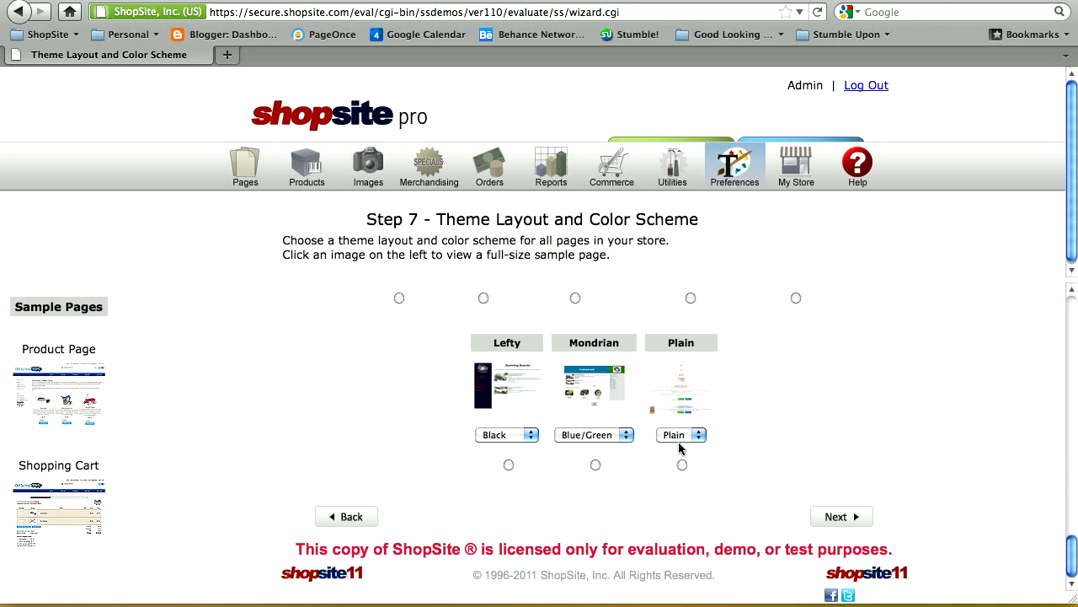
pyautogui.click(844, 520)
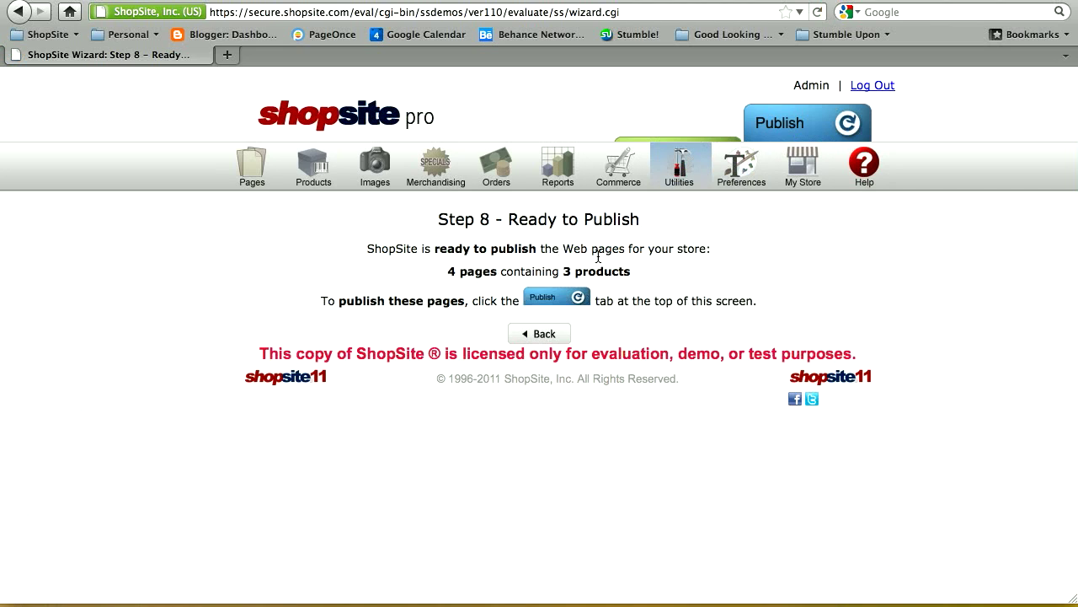
pyautogui.click(800, 122)
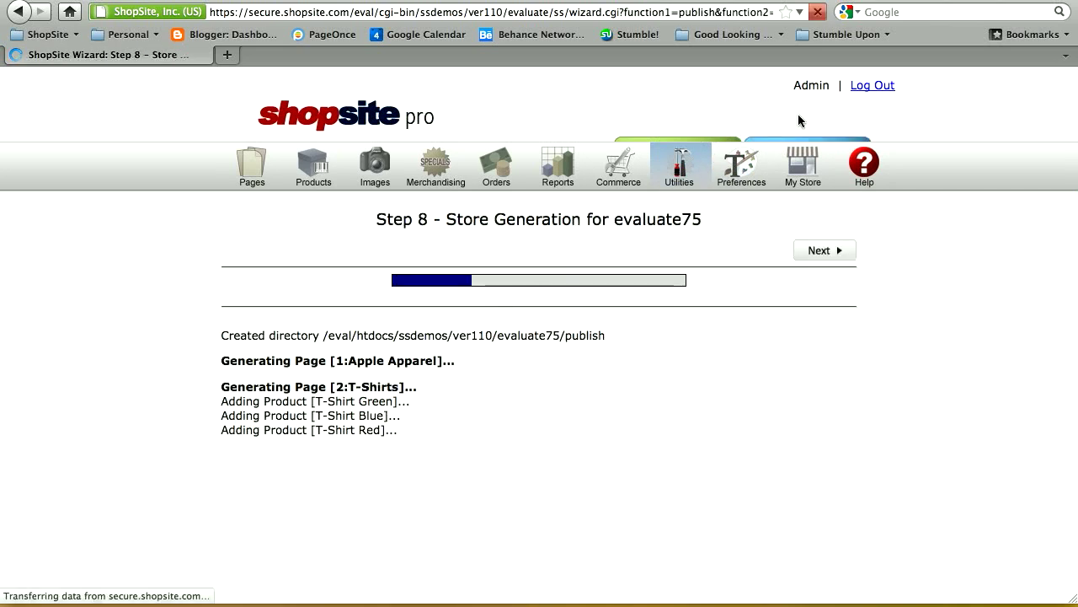
# Finish the store wizard and view the T-Shirts page of the published store
pyautogui.click(812, 251)
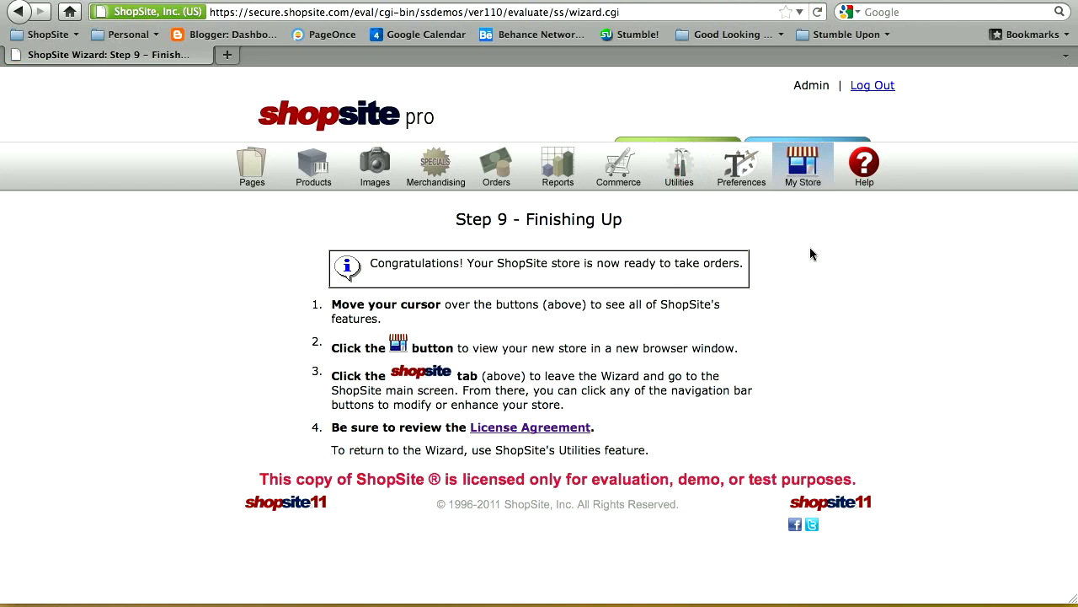
pyautogui.click(805, 172)
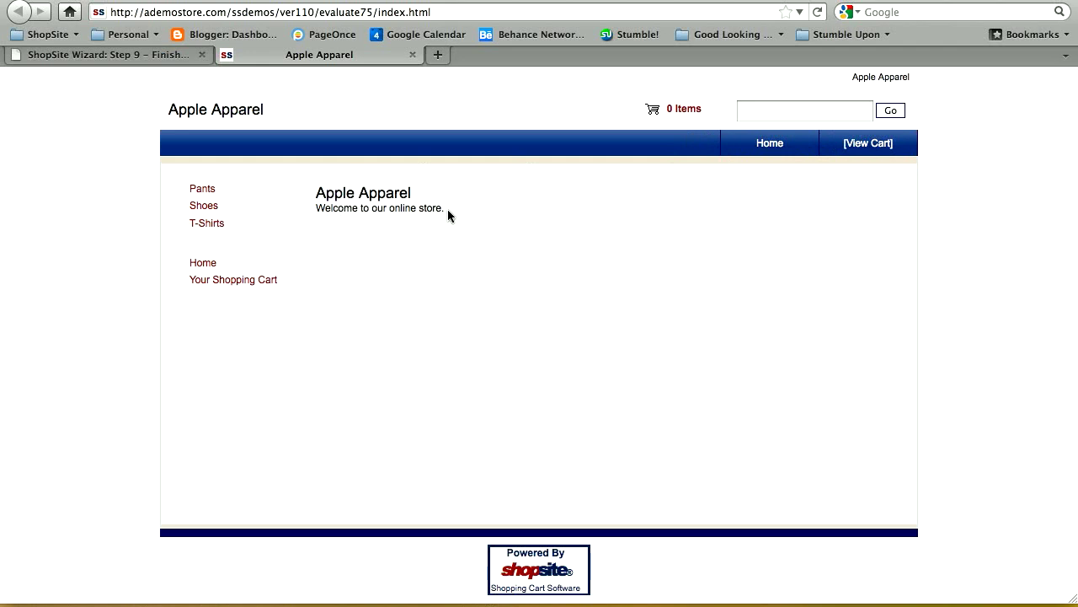
pyautogui.click(208, 224)
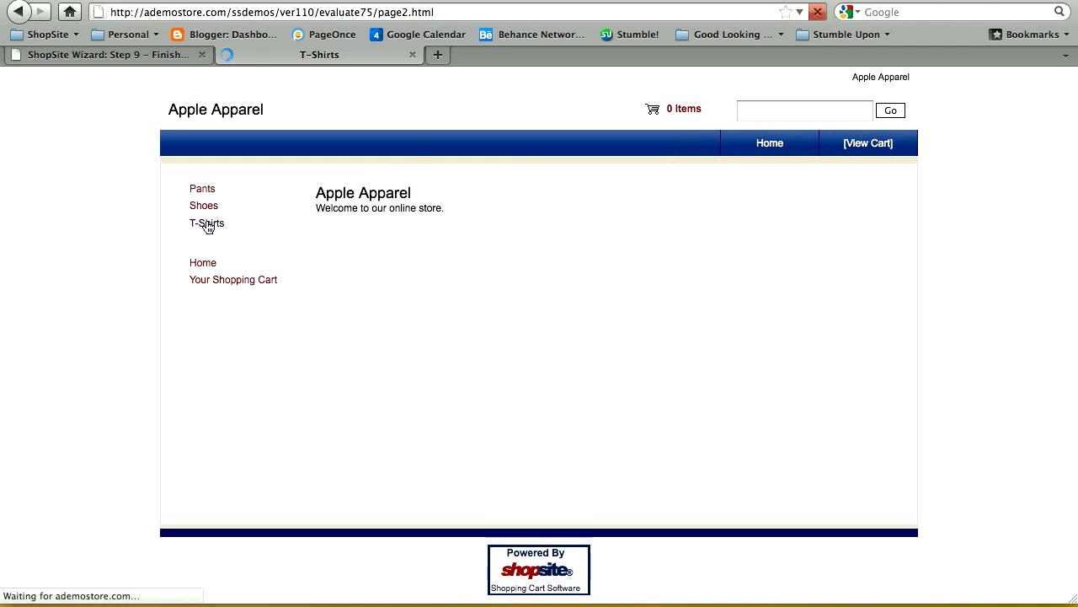
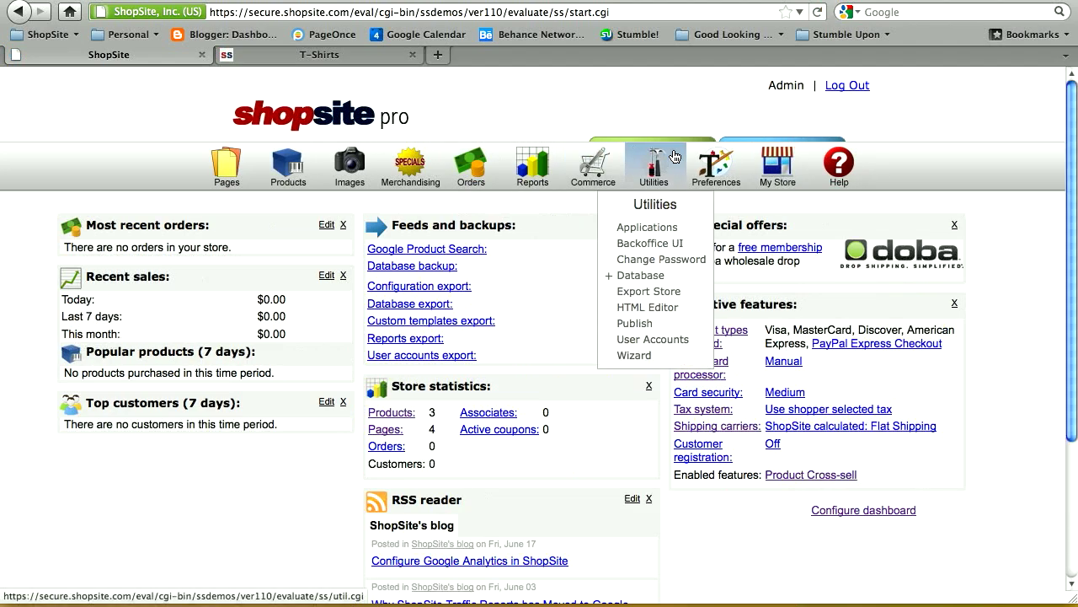
# In the store's Navigation preferences, add a Menu link named Home assigned to the Apple Apparel page
pyautogui.click(710, 161)
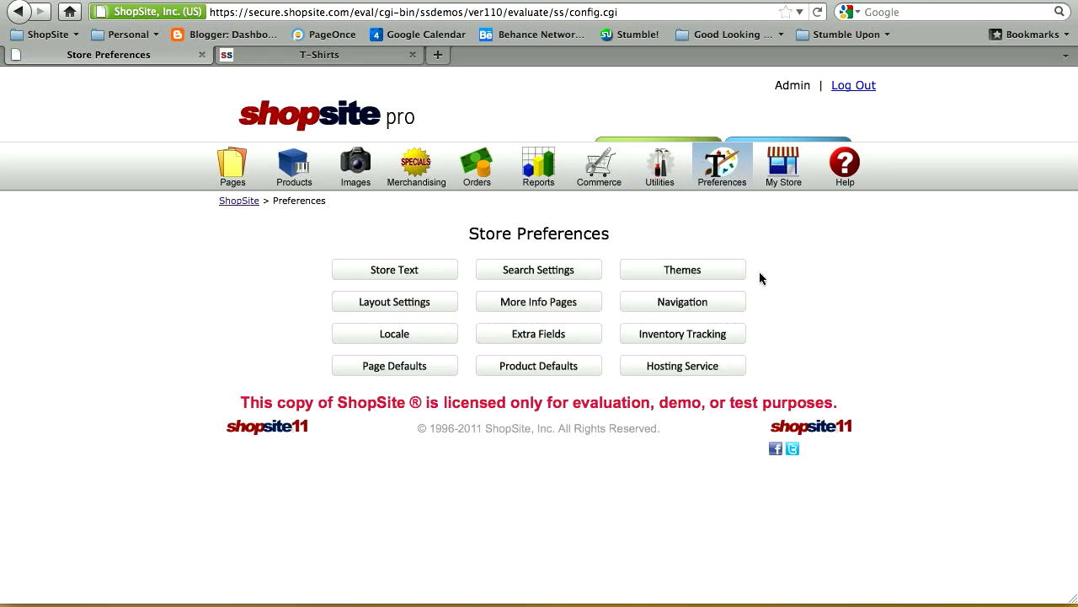
pyautogui.click(704, 304)
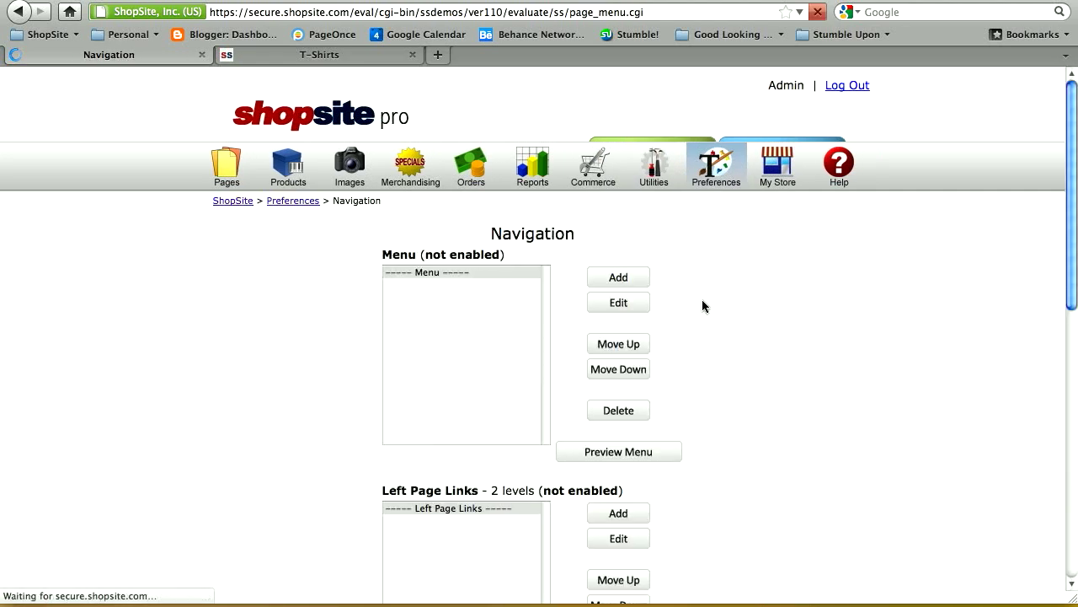
pyautogui.click(529, 273)
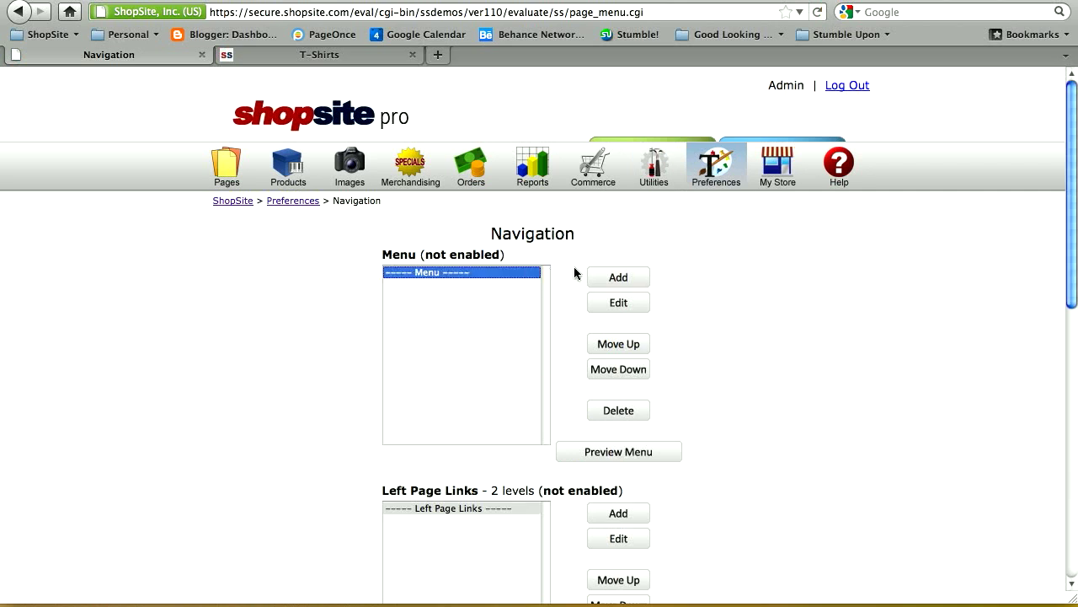
pyautogui.click(625, 277)
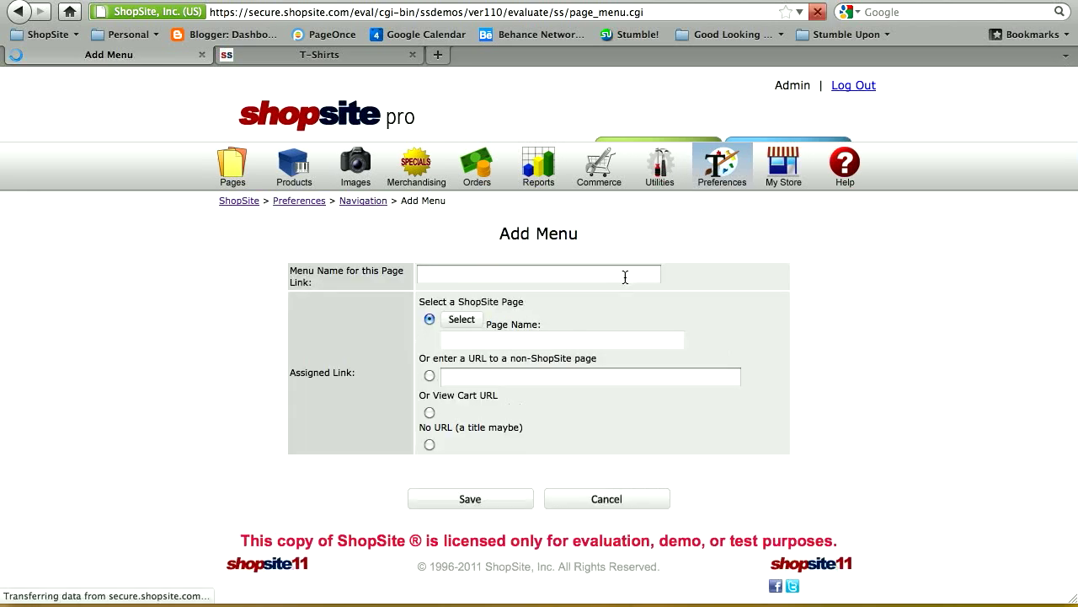
pyautogui.click(530, 278)
pyautogui.write('Home')
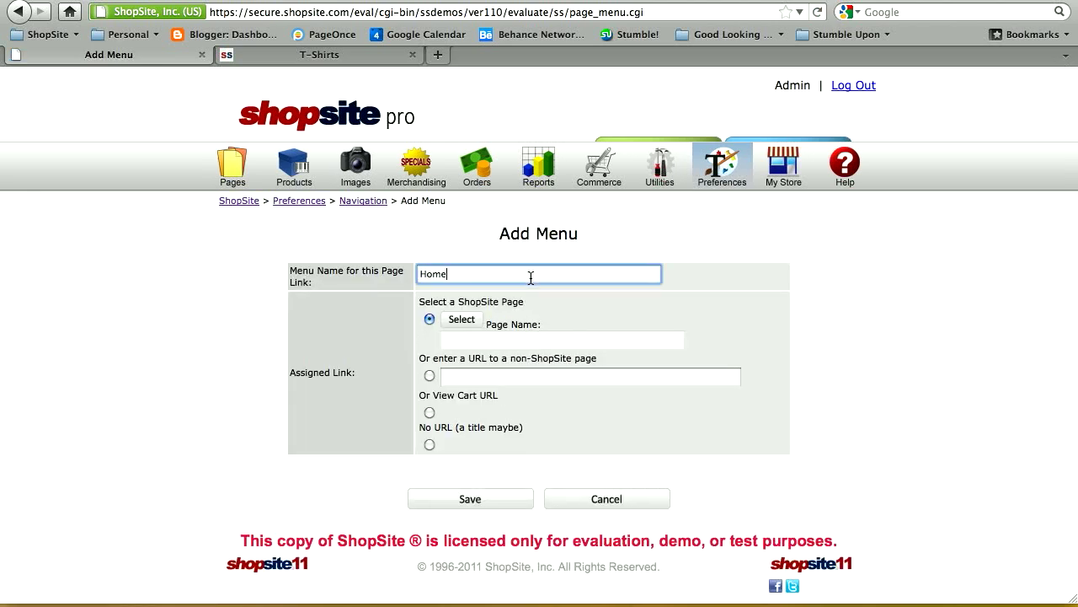
pyautogui.click(463, 318)
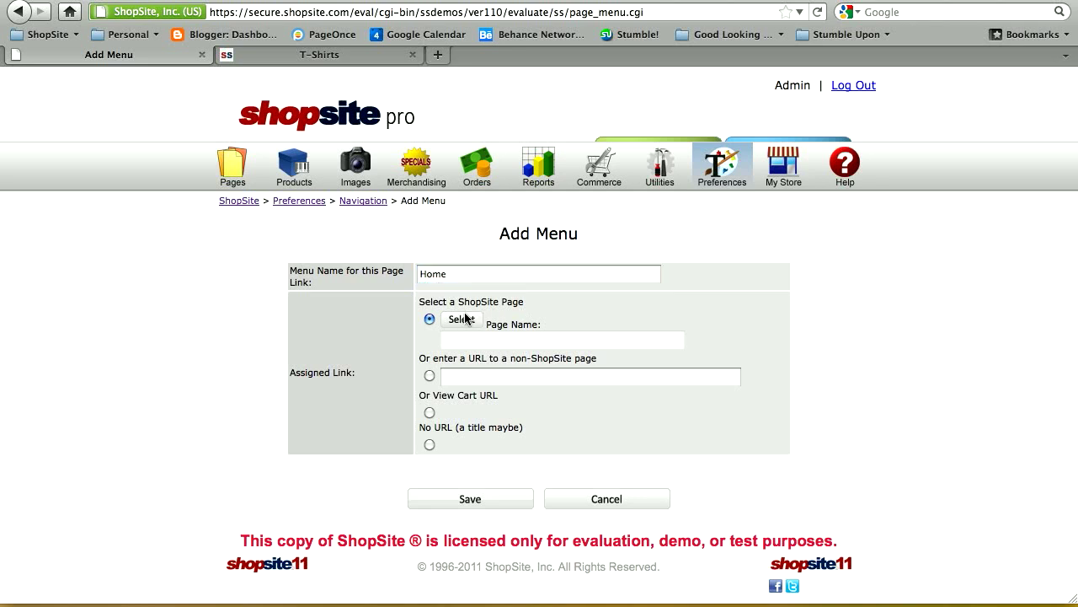
pyautogui.click(347, 157)
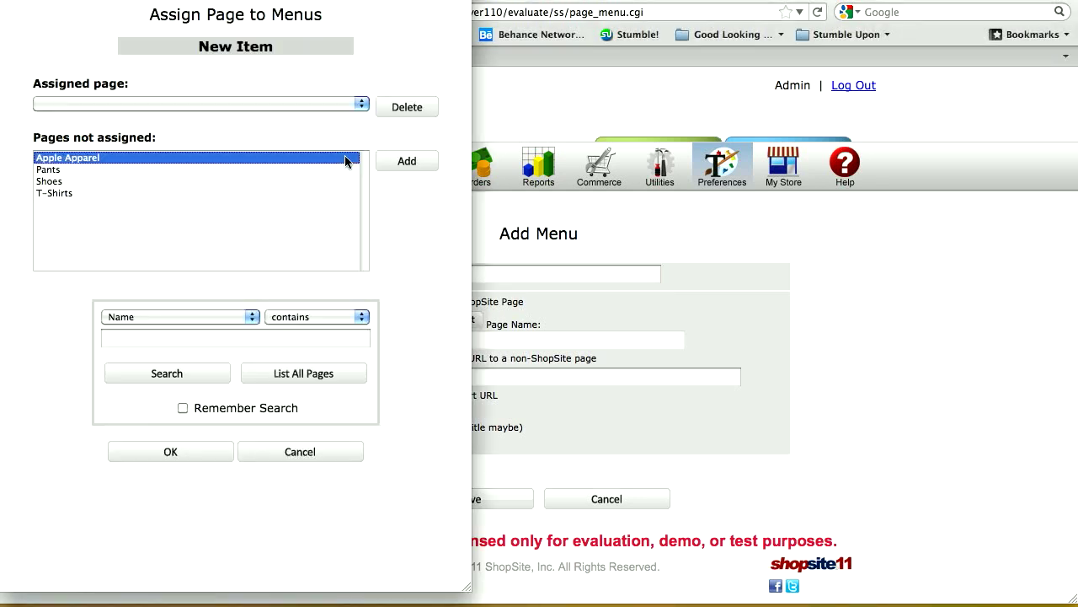
pyautogui.click(404, 160)
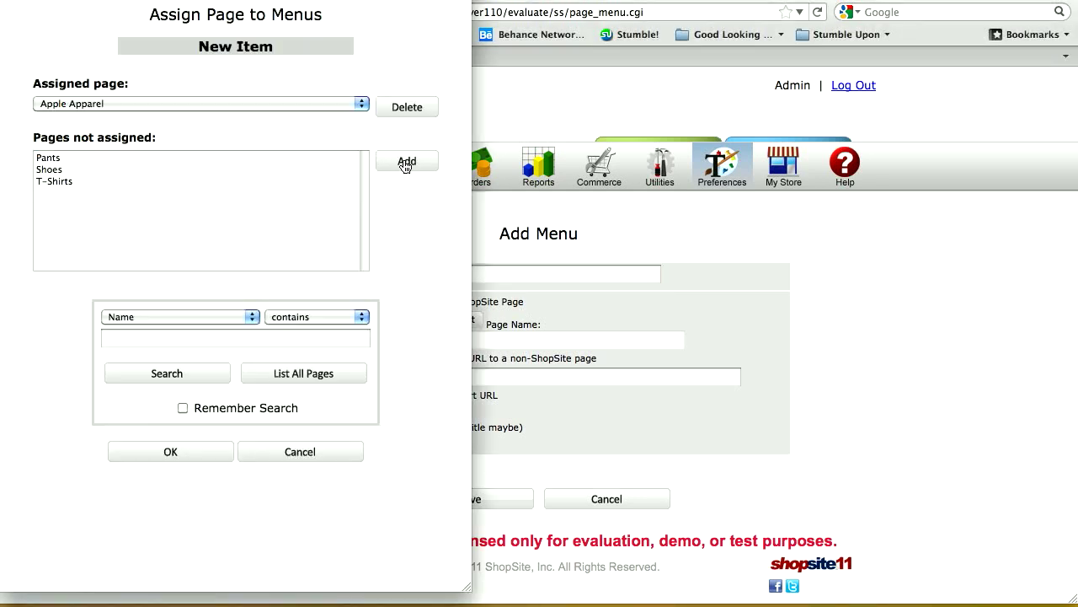
pyautogui.click(170, 452)
pyautogui.click(449, 502)
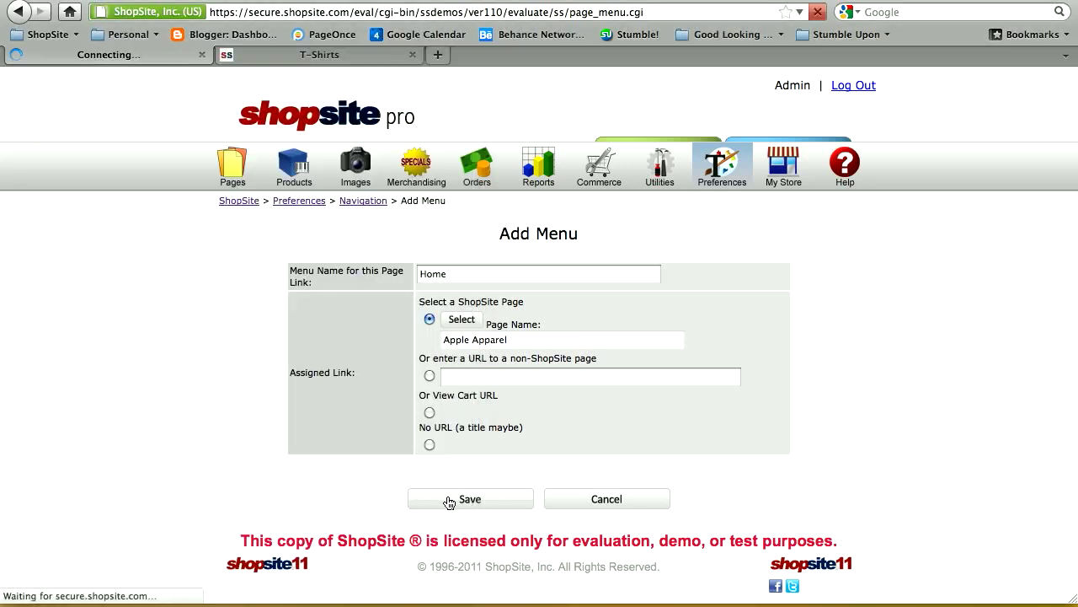
# Add a Menu link named Pants assigned to the Pants page
pyautogui.click(610, 271)
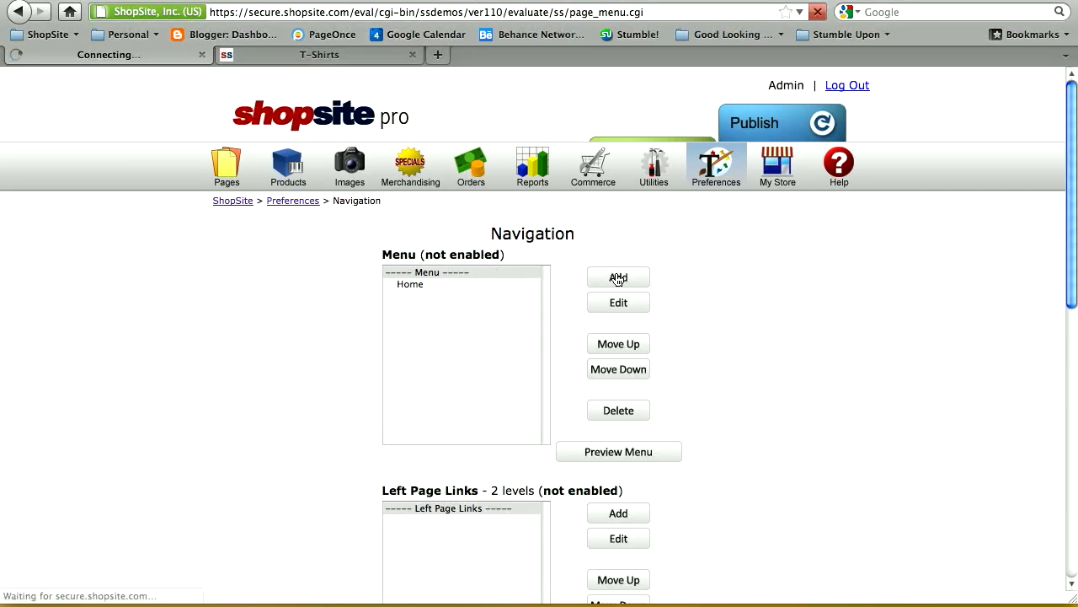
pyautogui.click(579, 268)
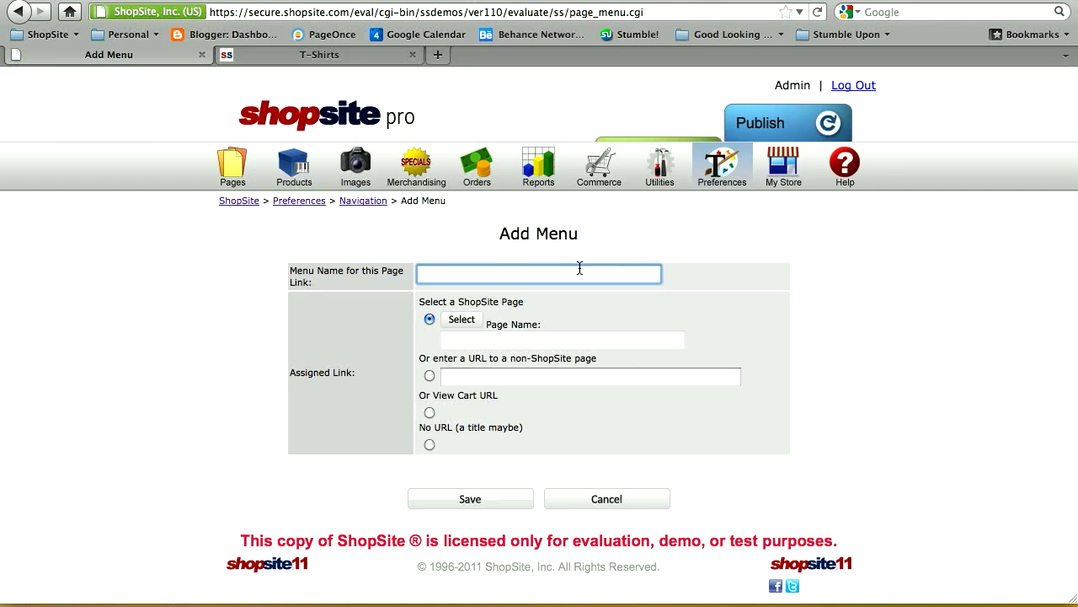
pyautogui.write('Pantsd')
pyautogui.click(462, 320)
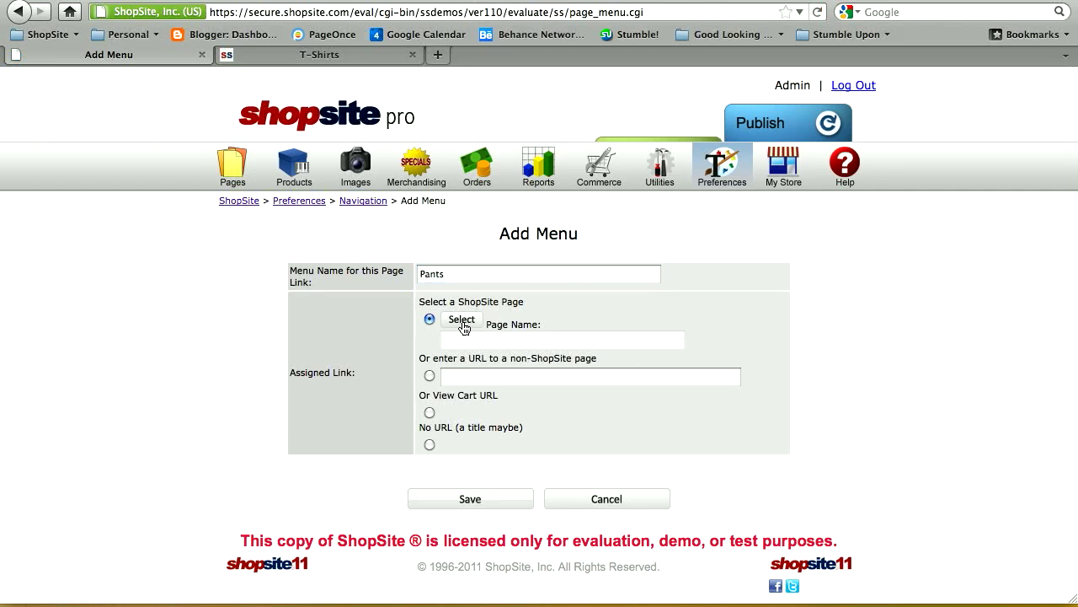
pyautogui.click(247, 170)
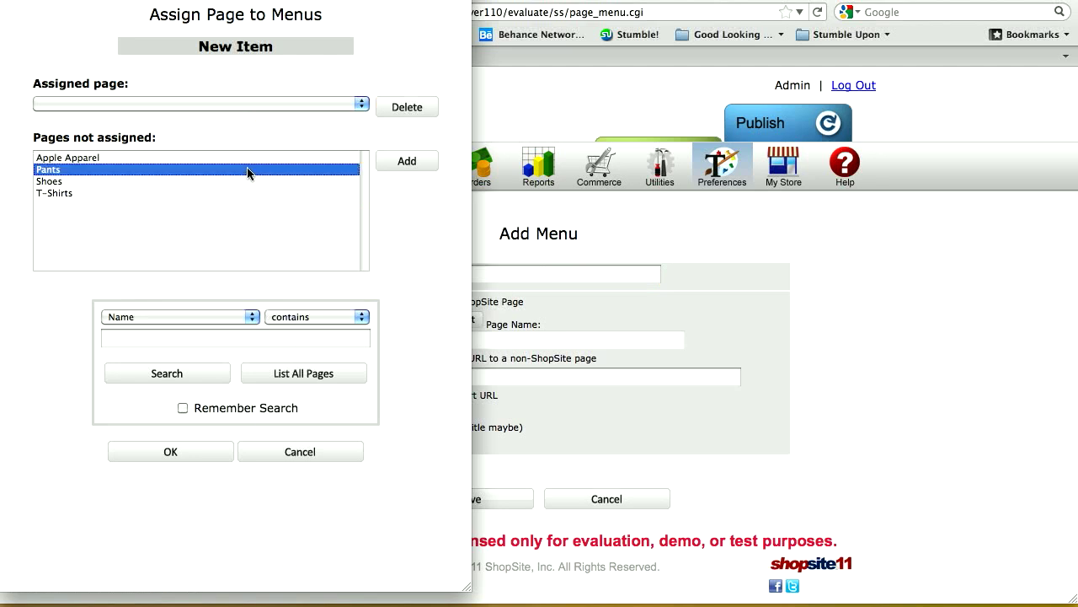
pyautogui.click(412, 161)
pyautogui.click(223, 460)
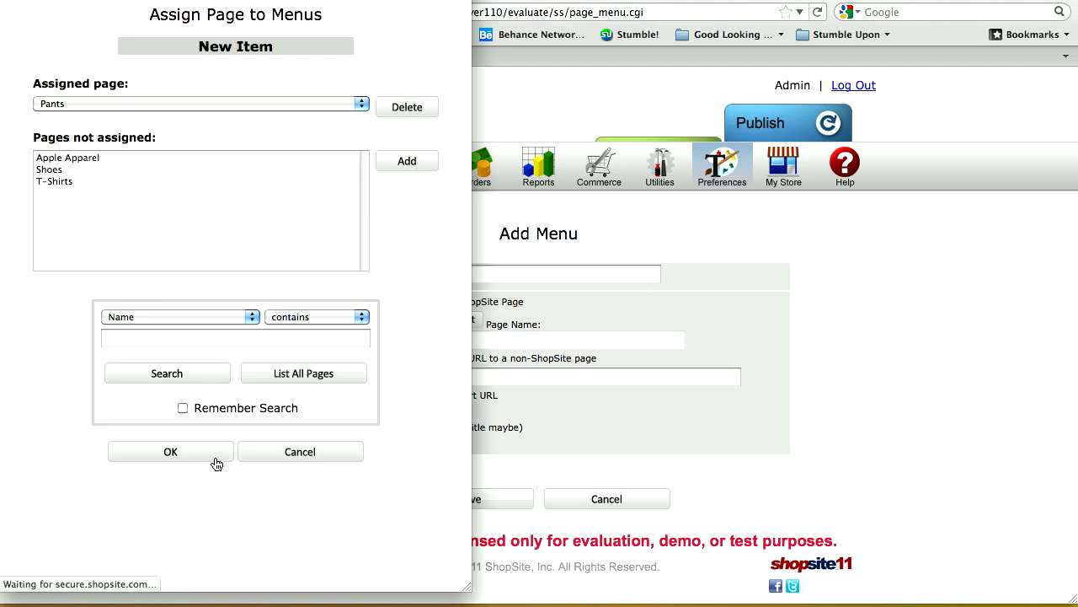
pyautogui.click(455, 498)
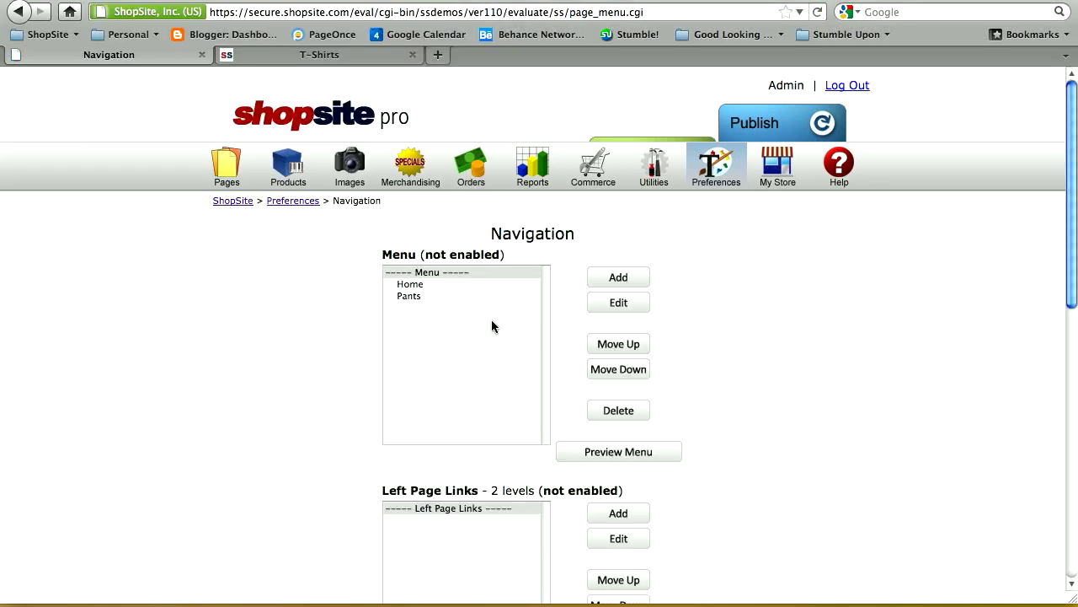
# Add a Menu link named Shirts assigned to the T-Shirts page
pyautogui.click(609, 277)
pyautogui.click(478, 276)
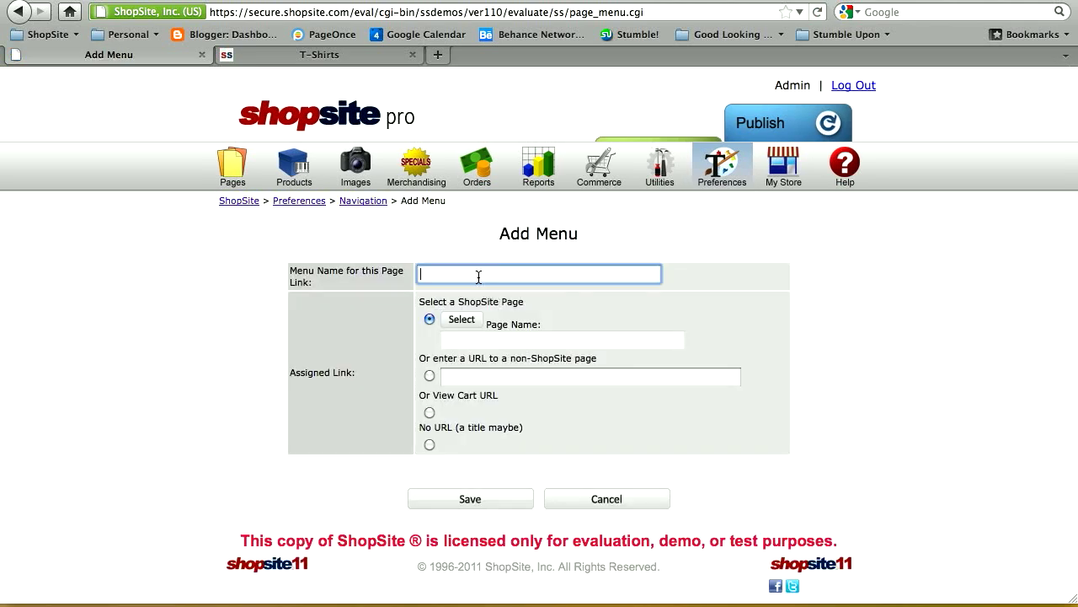
pyautogui.click(463, 320)
pyautogui.click(187, 194)
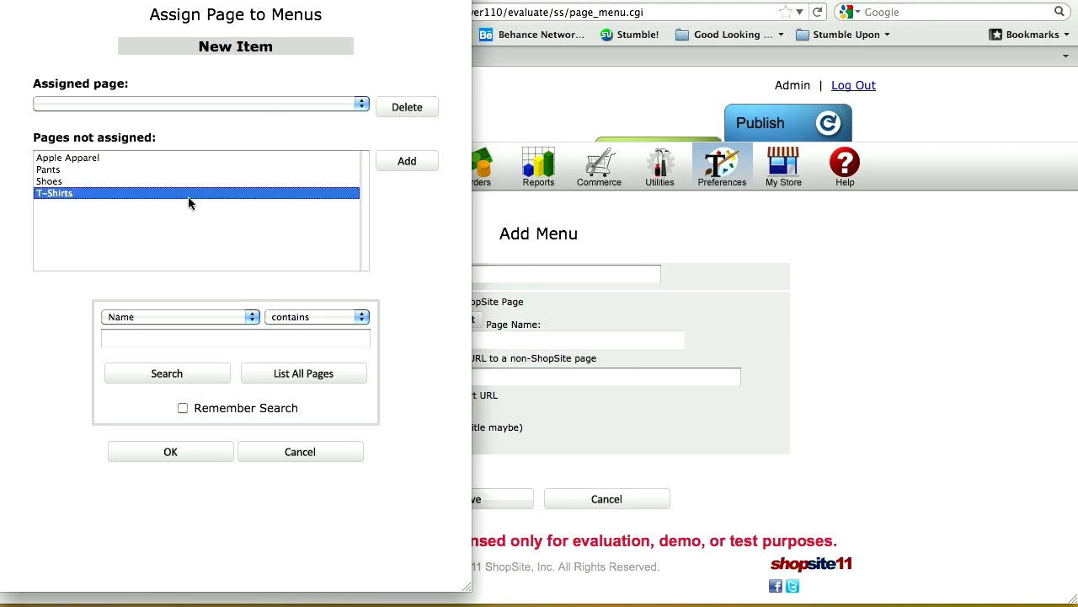
pyautogui.click(406, 160)
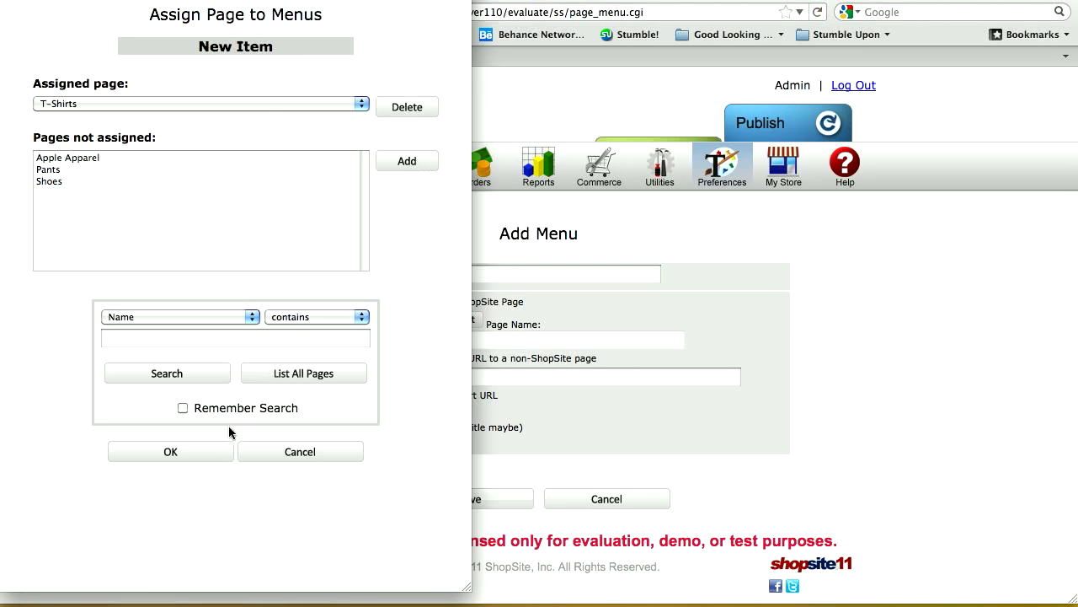
pyautogui.click(289, 455)
pyautogui.click(472, 500)
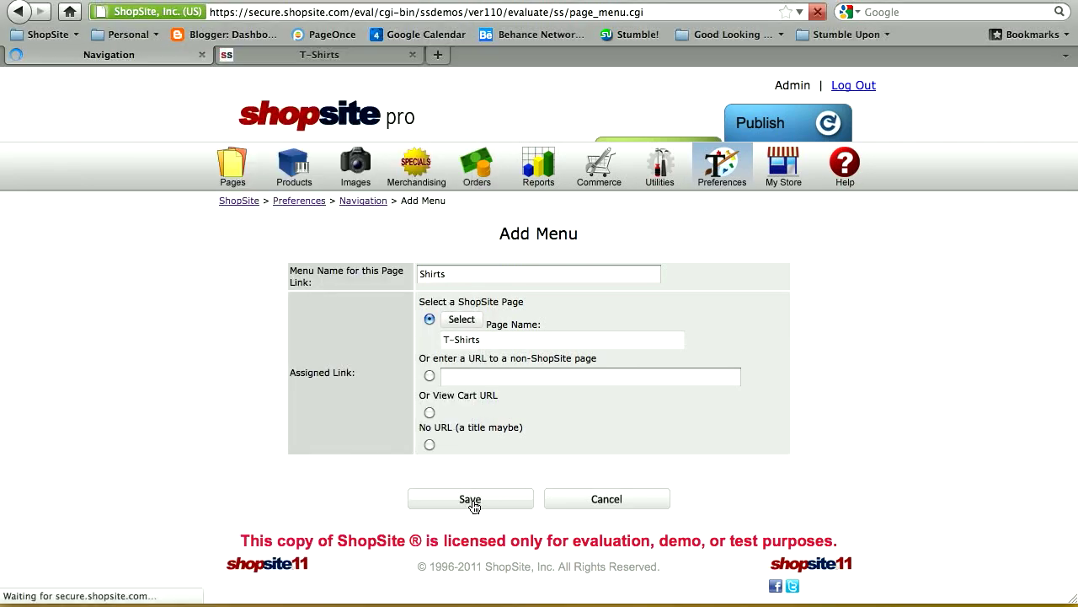
# Add a Menu link named Shoes assigned to the Shoes page
pyautogui.click(611, 284)
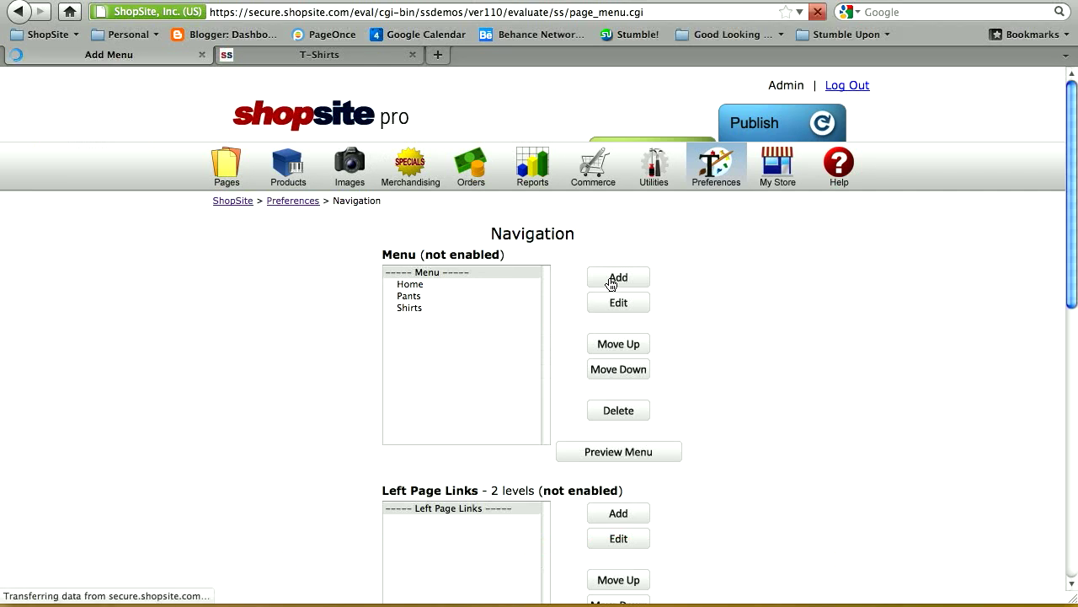
pyautogui.write('Shoes')
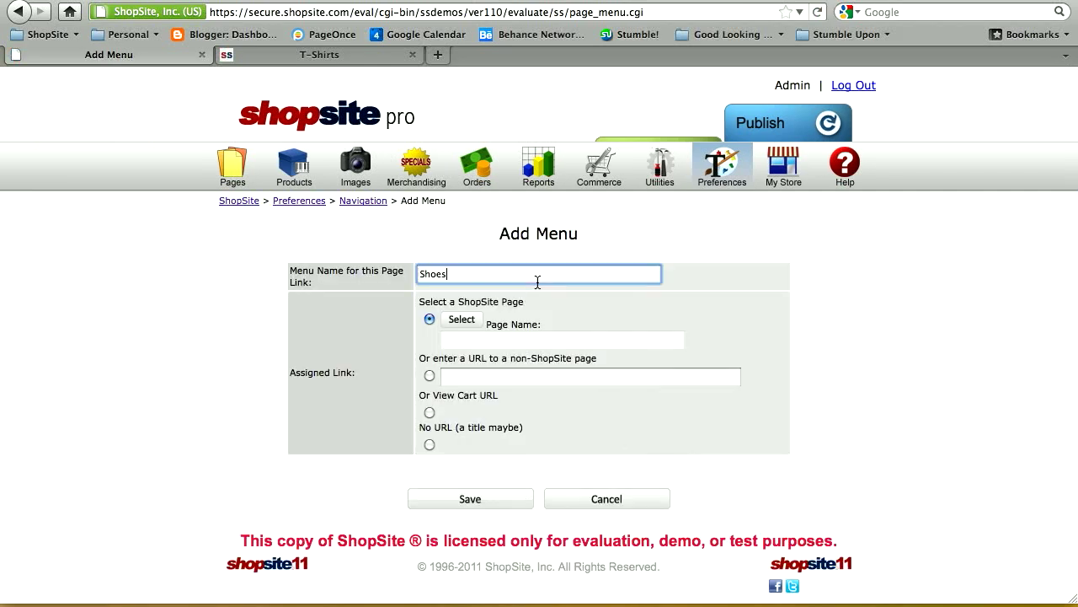
pyautogui.click(469, 319)
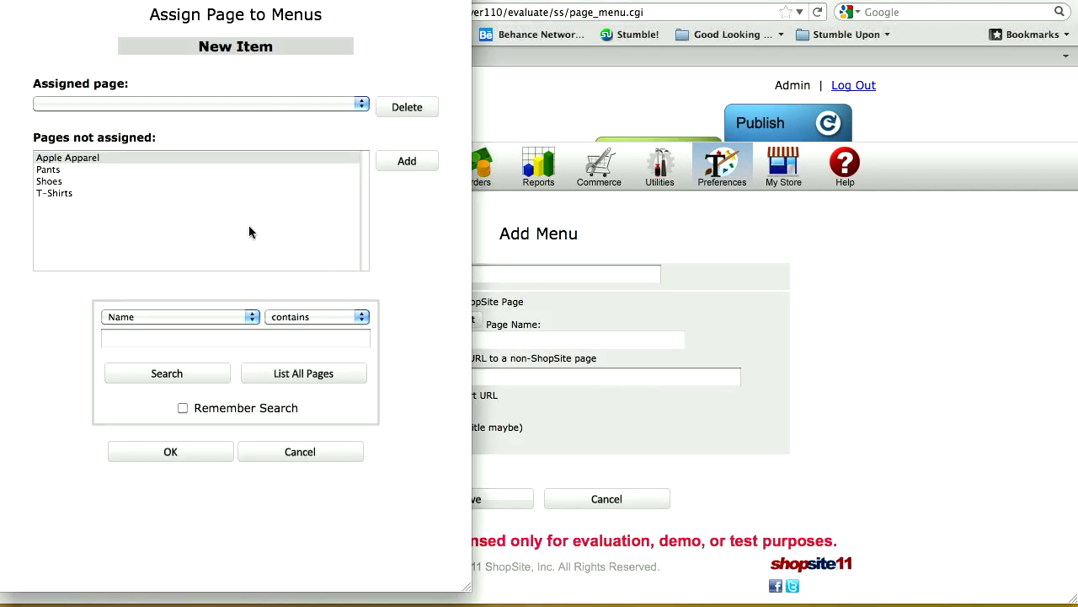
pyautogui.click(198, 182)
pyautogui.click(422, 161)
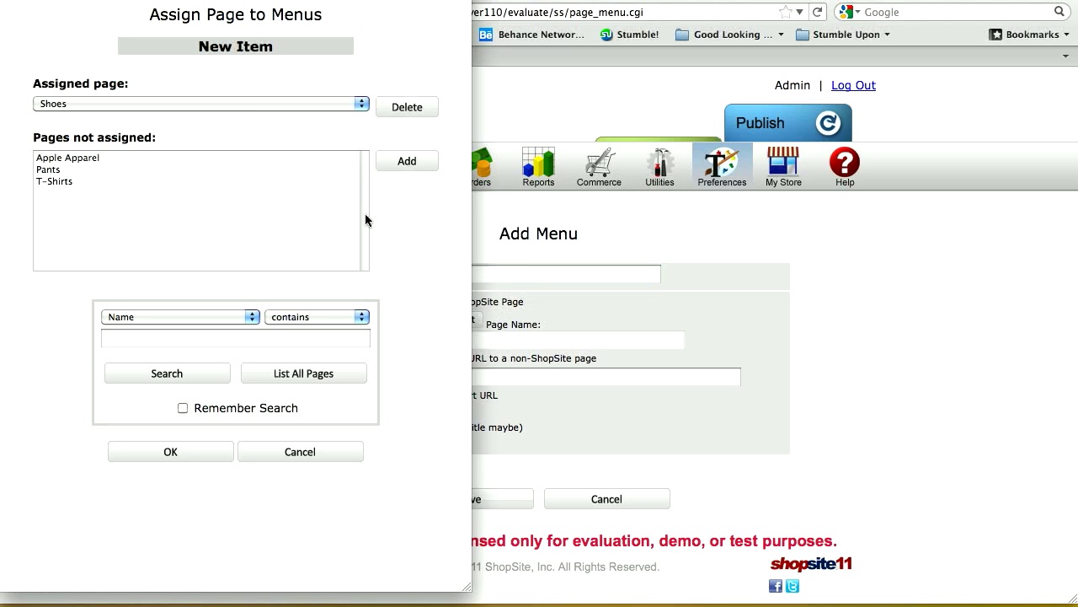
pyautogui.click(217, 449)
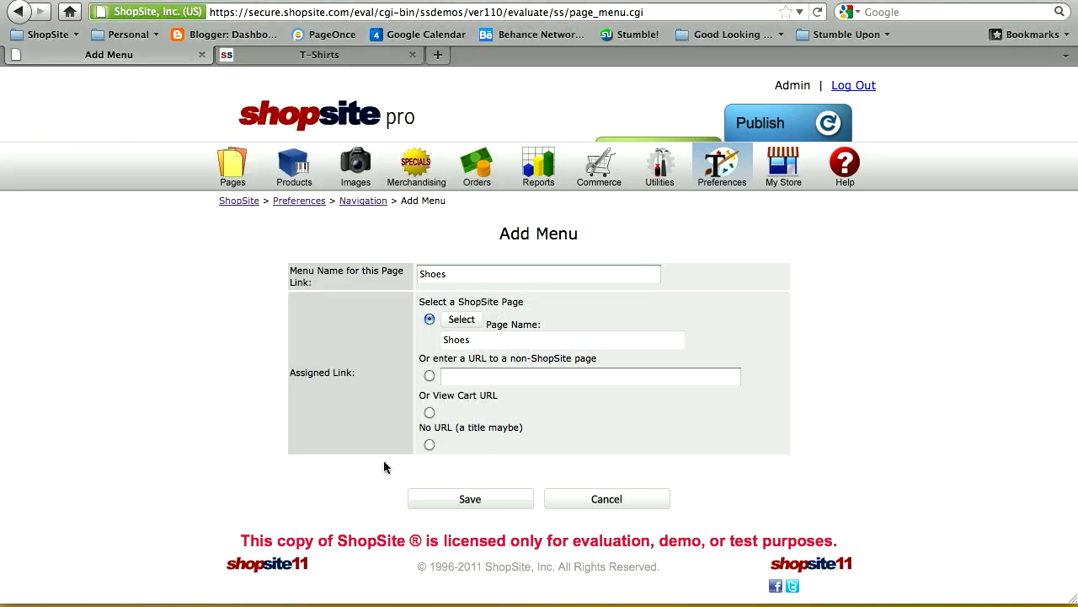
pyautogui.click(470, 500)
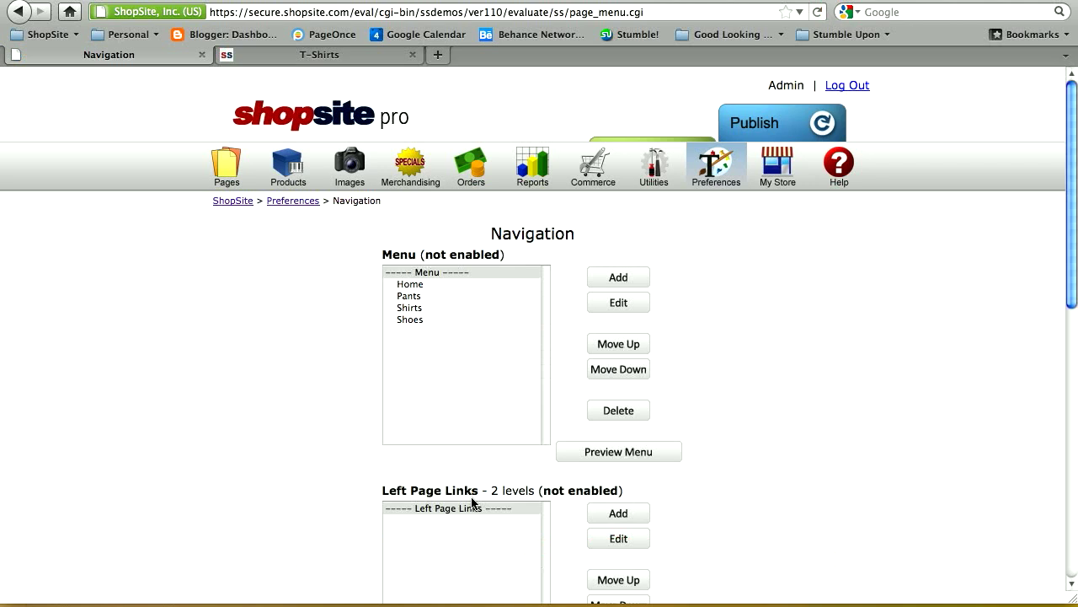
# Add a Menu link named View Cart that uses the View Cart URL
pyautogui.click(613, 285)
pyautogui.click(491, 273)
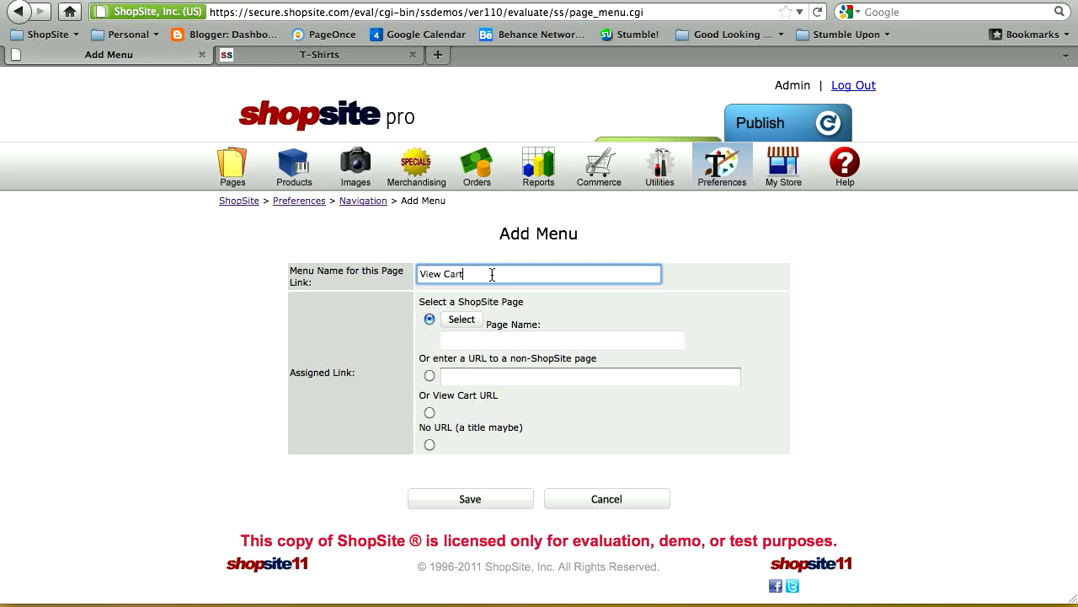
pyautogui.click(429, 413)
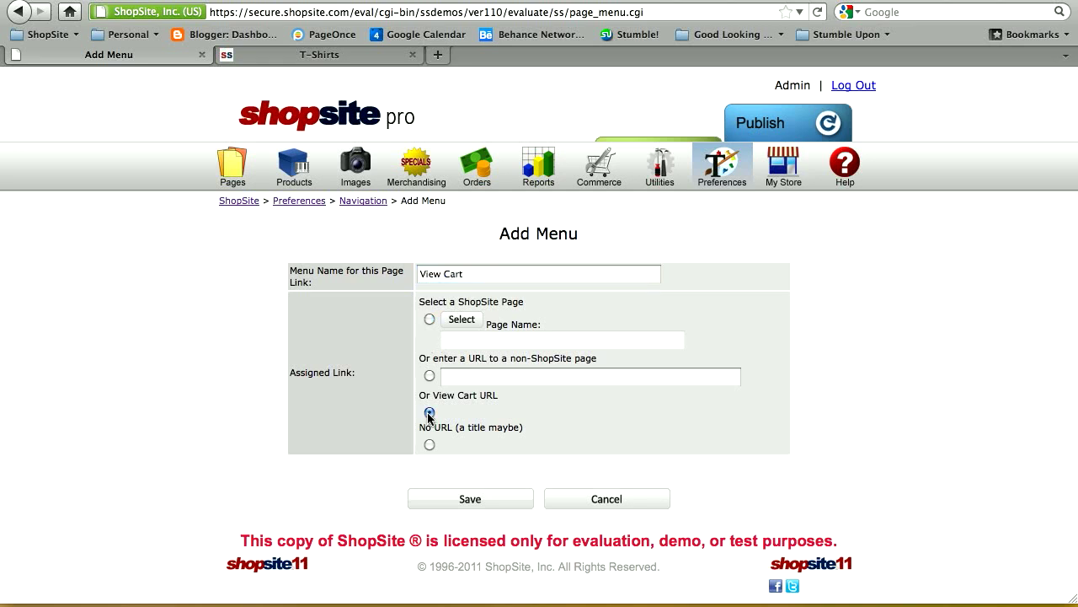
pyautogui.click(455, 501)
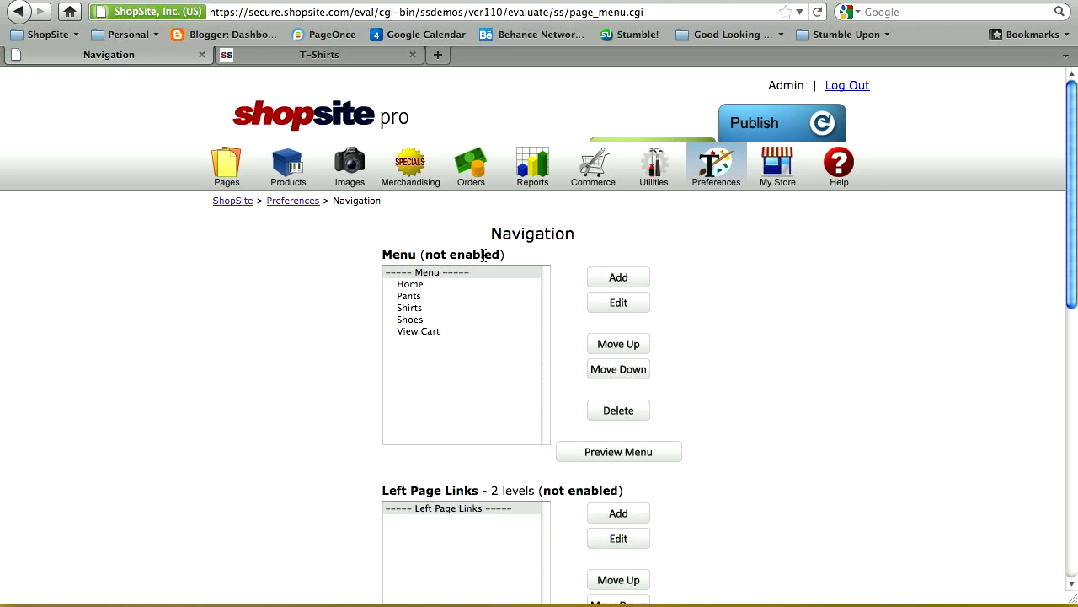
# Enable the Page Menu in the Navigation configuration and save the setting
pyautogui.click(353, 54)
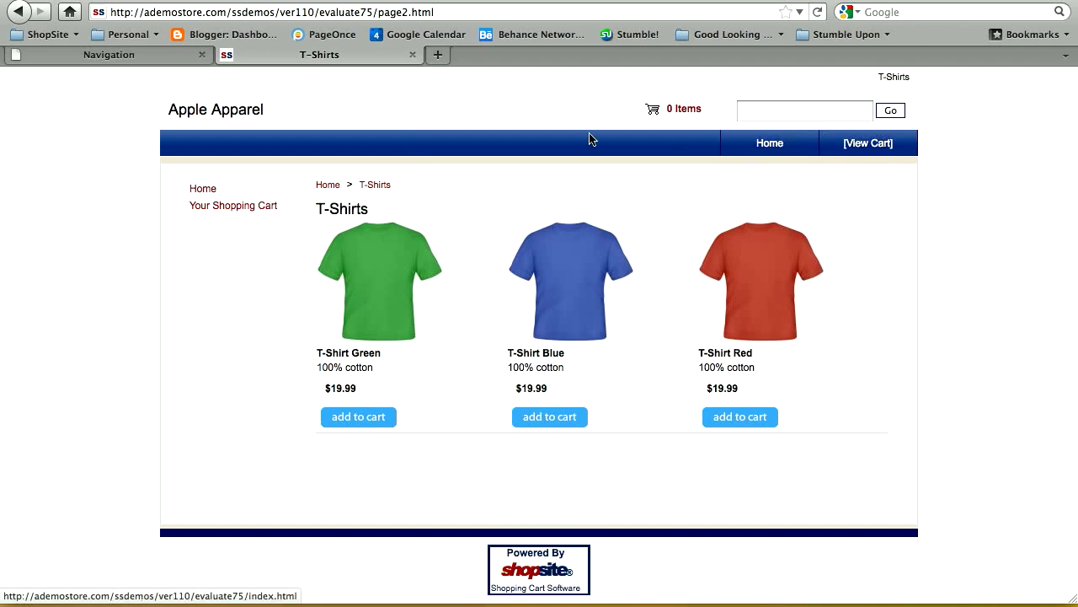
pyautogui.click(175, 57)
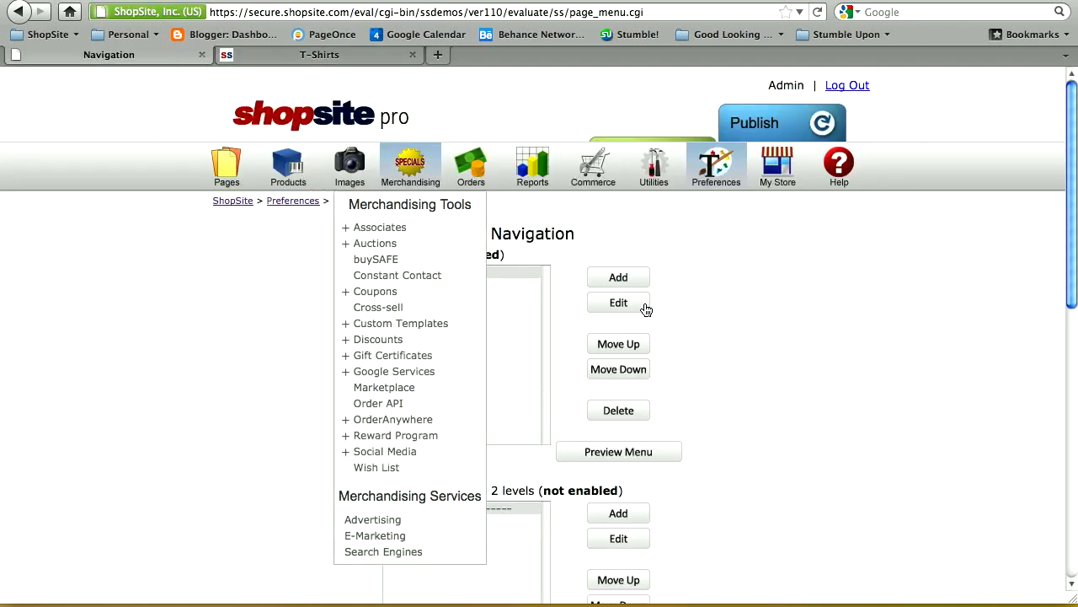
pyautogui.scroll(-10, 739, 366)
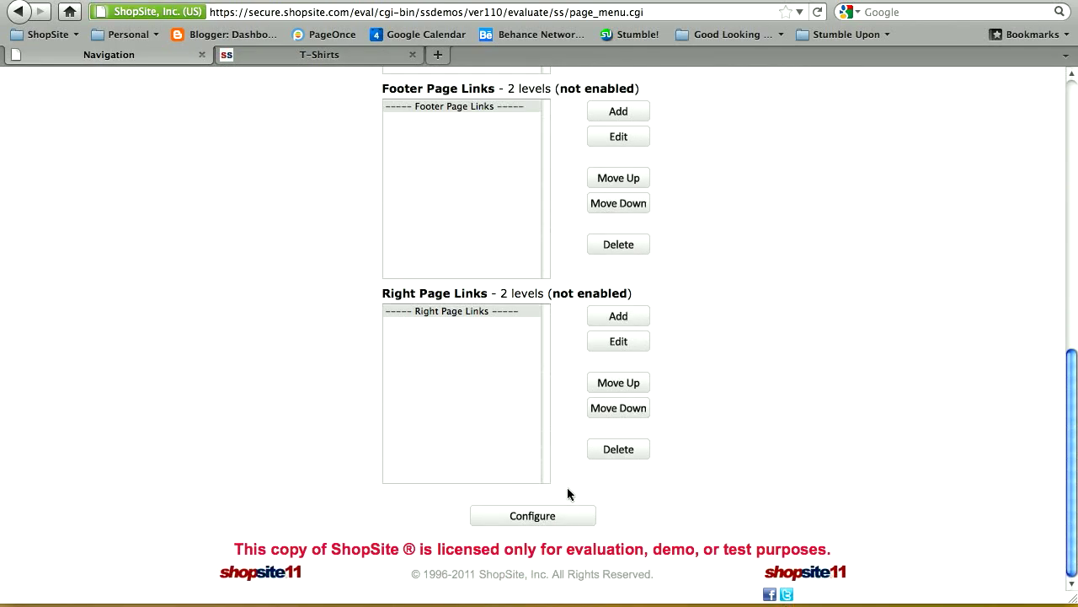
pyautogui.click(545, 517)
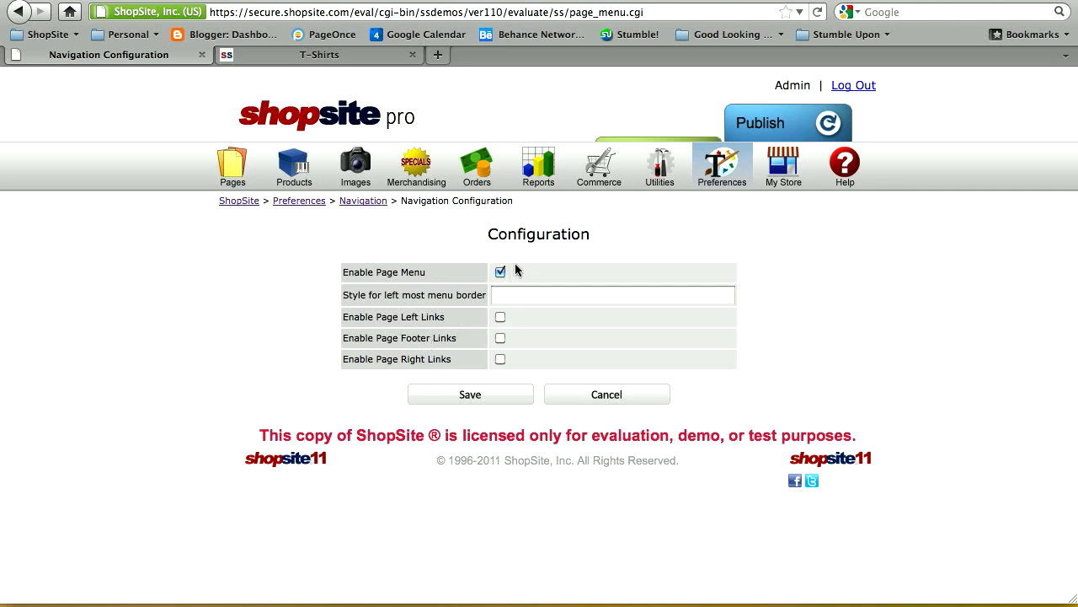
pyautogui.click(494, 397)
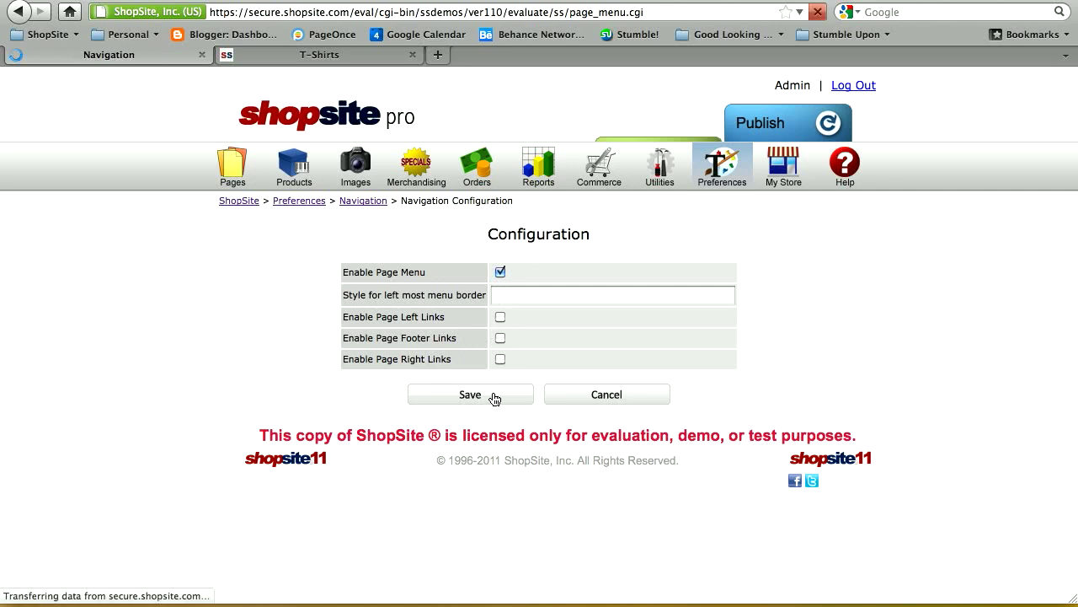
# Publish the store and reload its live T-Shirts page to check the custom navigation menu
pyautogui.click(760, 117)
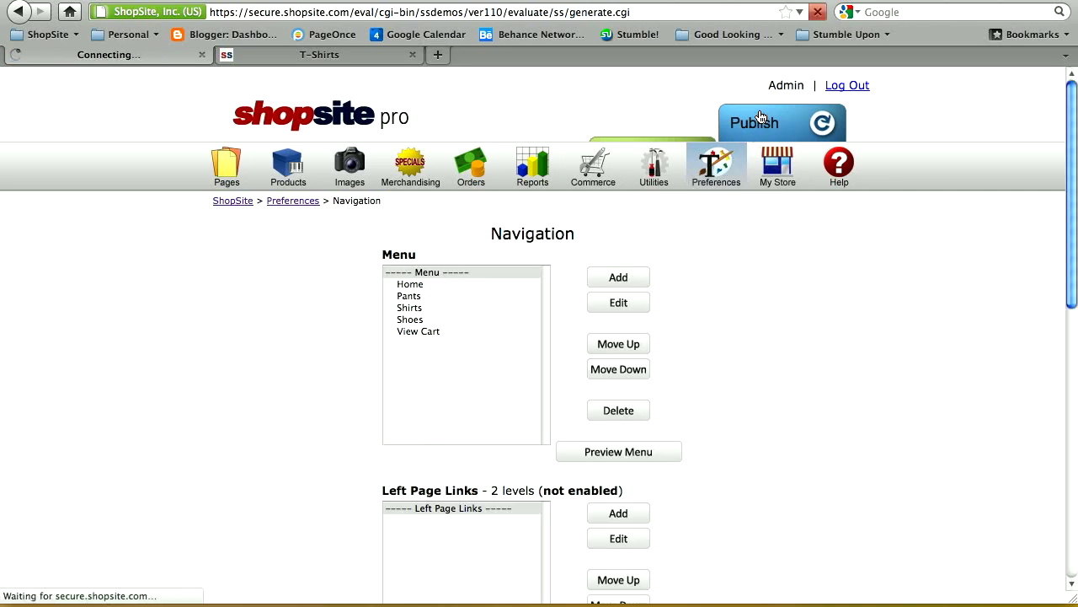
pyautogui.click(379, 58)
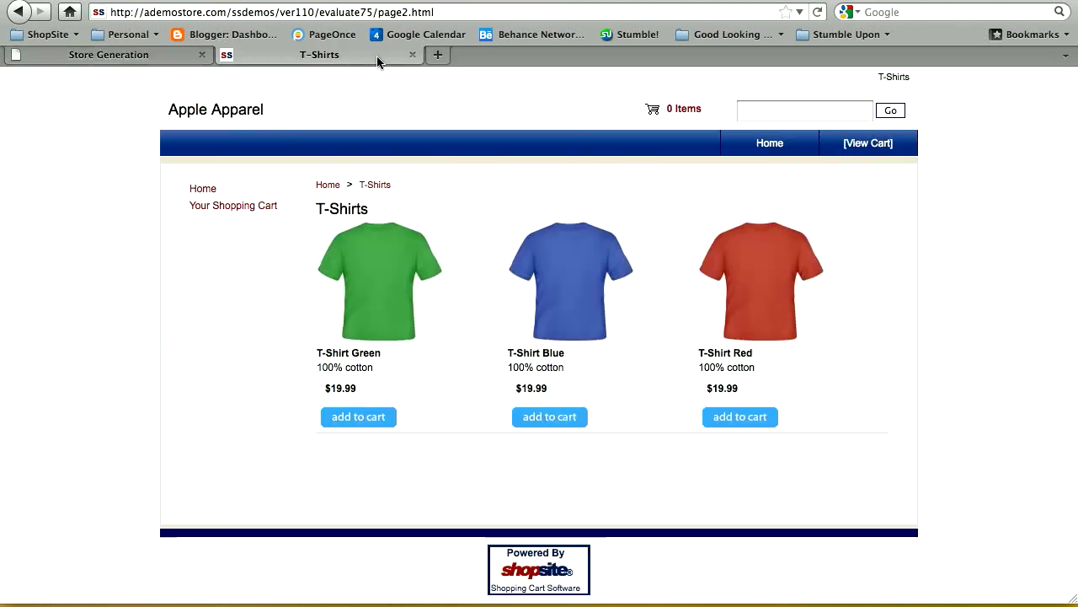
pyautogui.rightClick(627, 191)
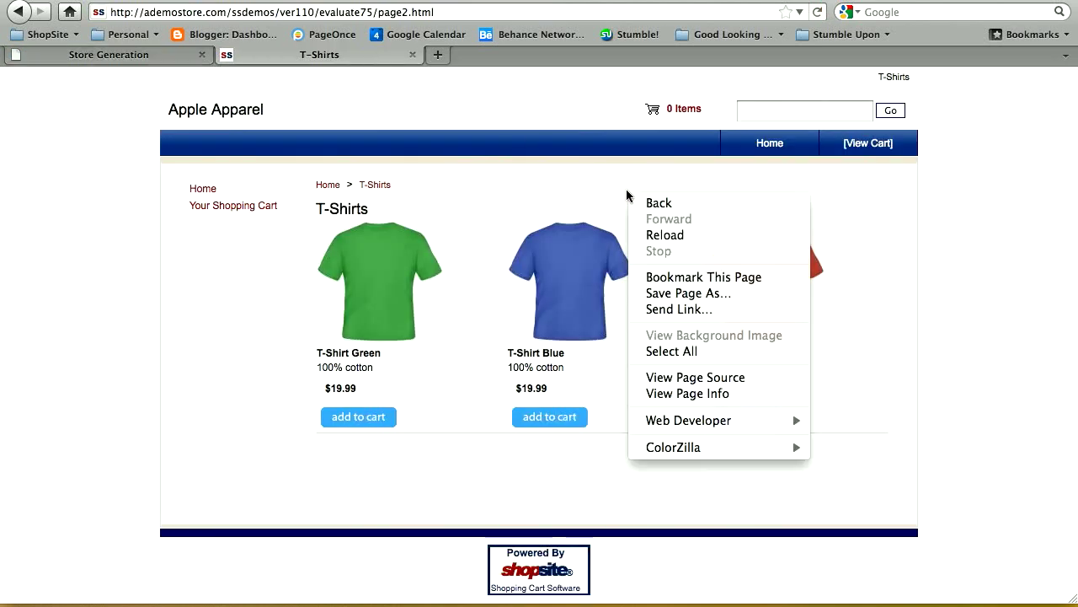
pyautogui.click(653, 232)
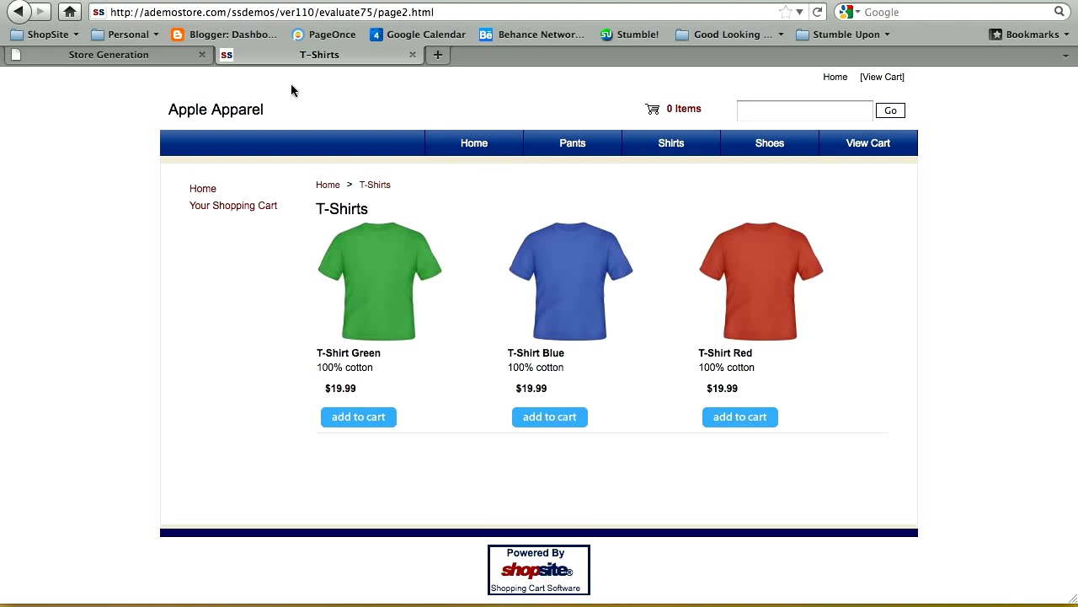
# Upload appleapparellogo.jpg from the T-Shirts folder to the store's media image directory, with resized images created
pyautogui.click(137, 61)
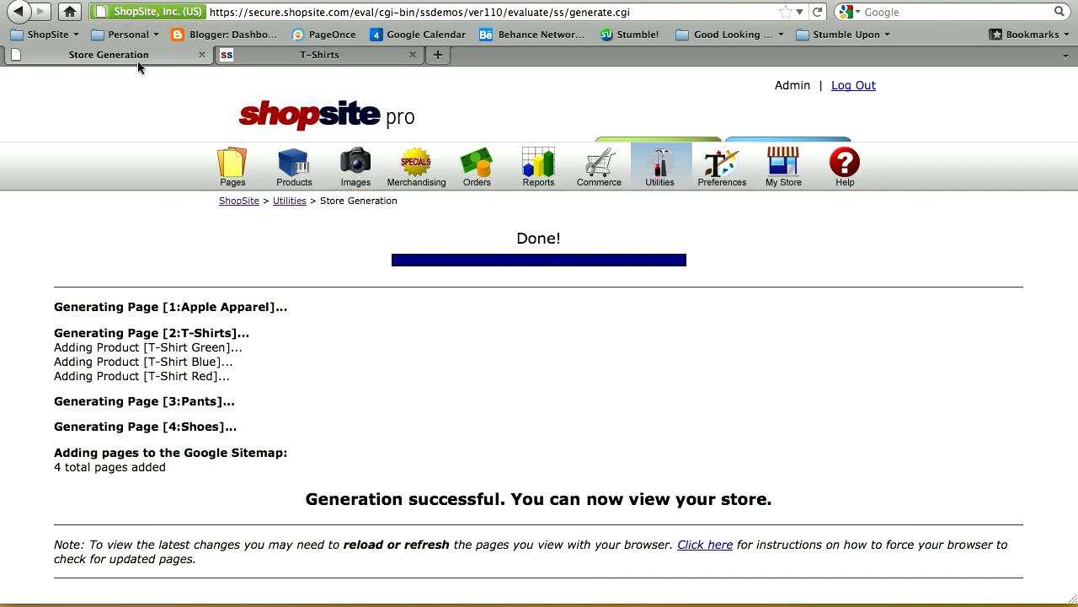
pyautogui.click(353, 160)
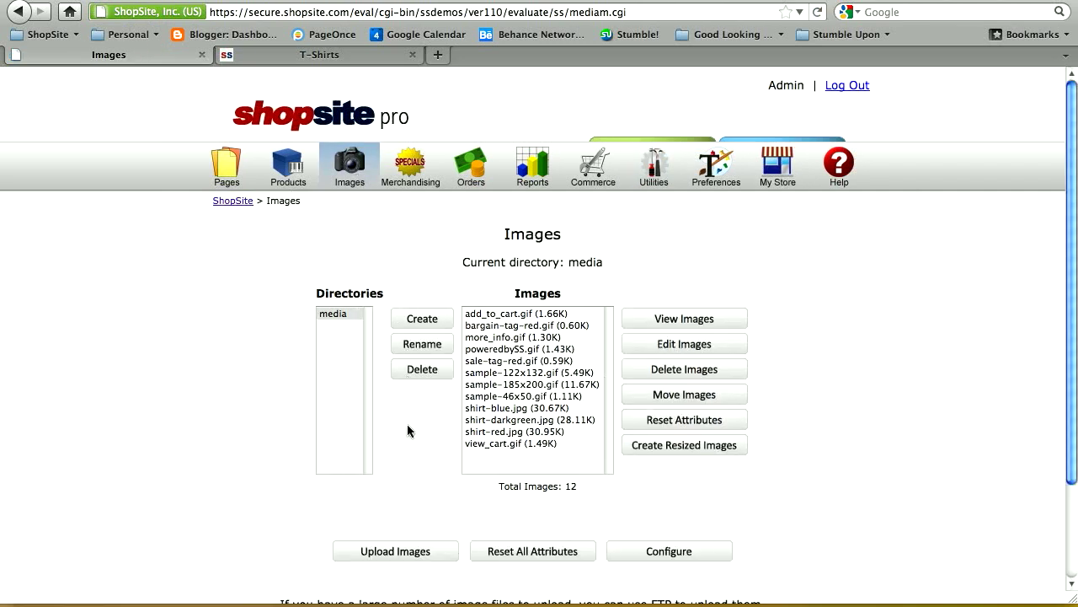
pyautogui.click(410, 553)
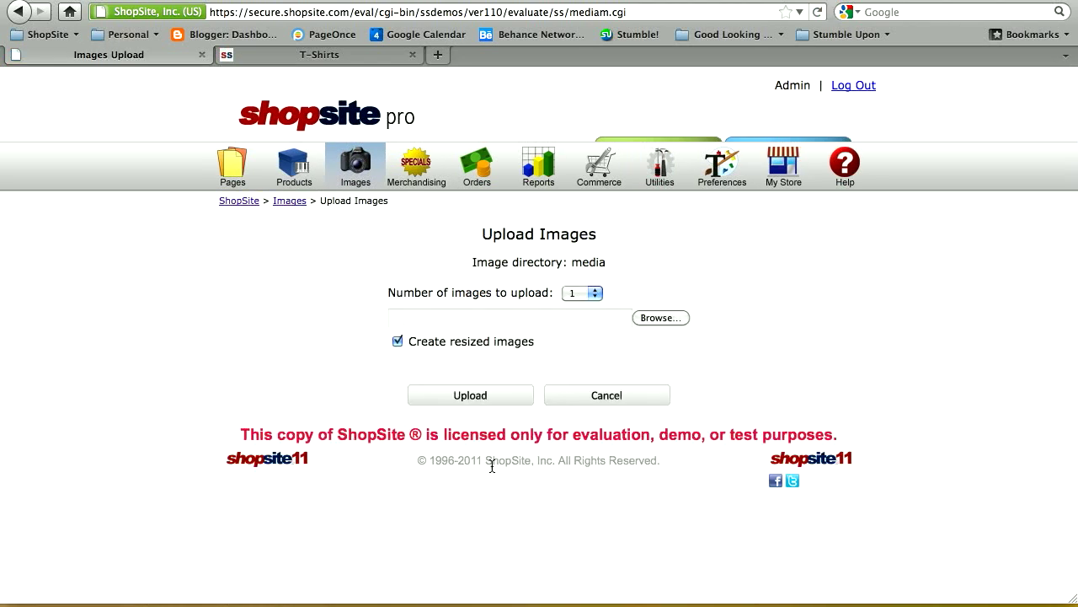
pyautogui.click(568, 318)
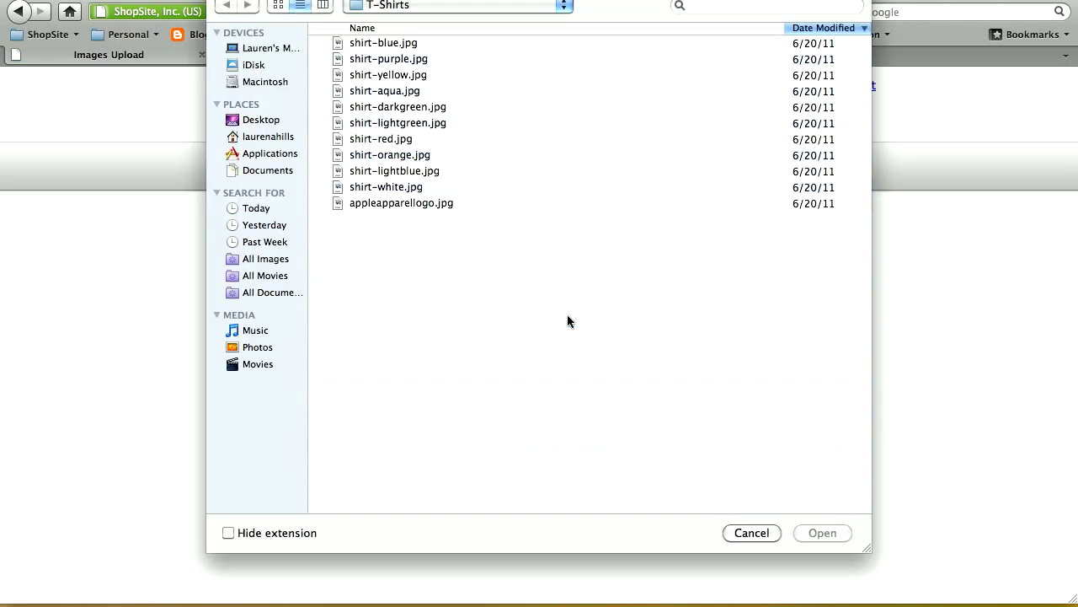
pyautogui.doubleClick(425, 203)
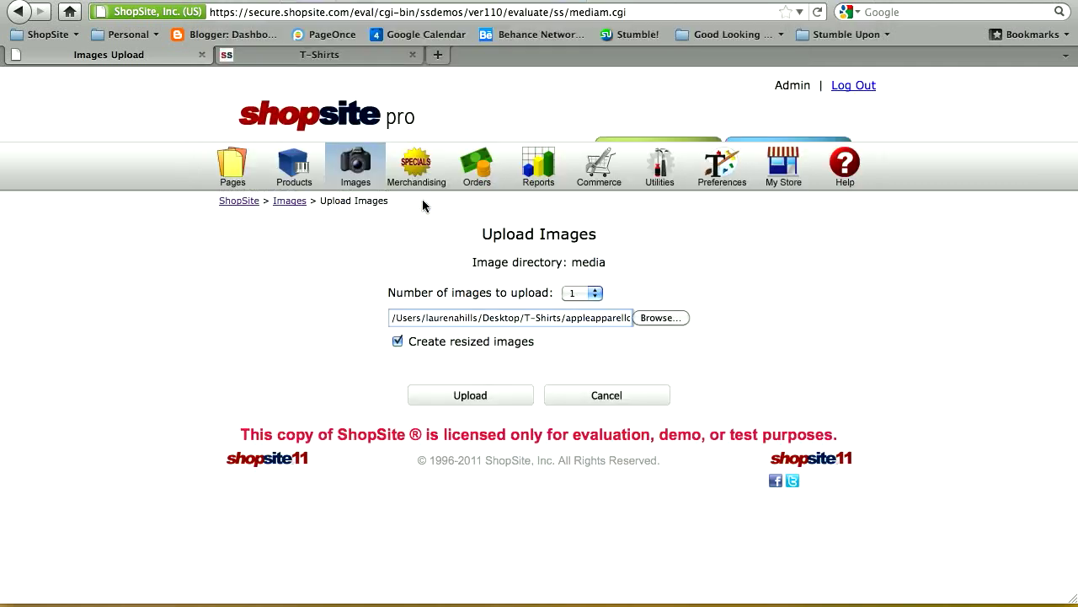
pyautogui.click(476, 396)
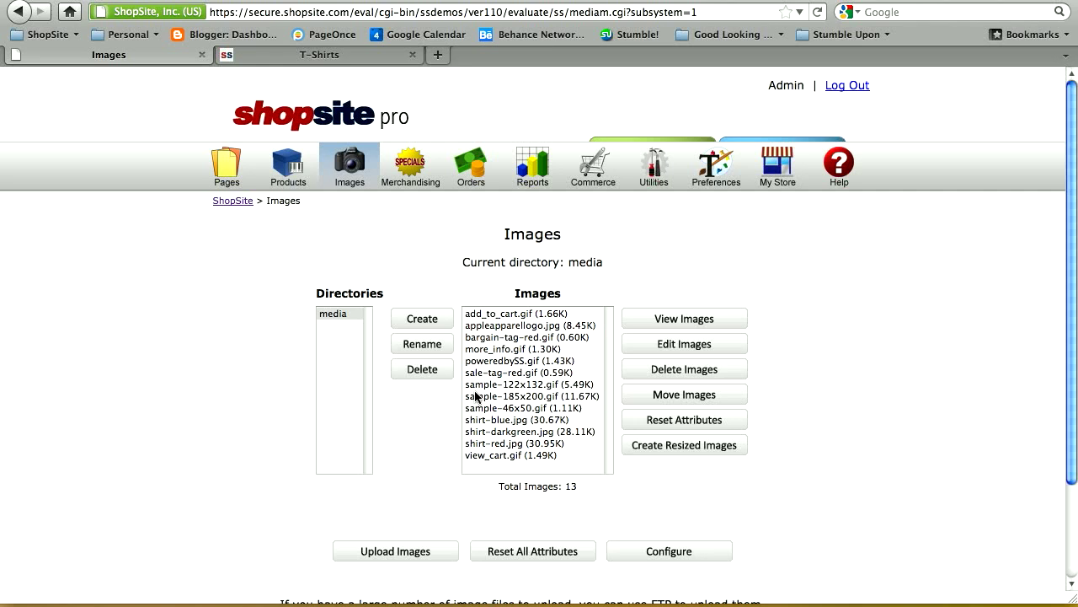
# Enable the Company Logo in Layout Settings using appleapparellogo.jpg from the media directory, and save the changes
pyautogui.click(726, 173)
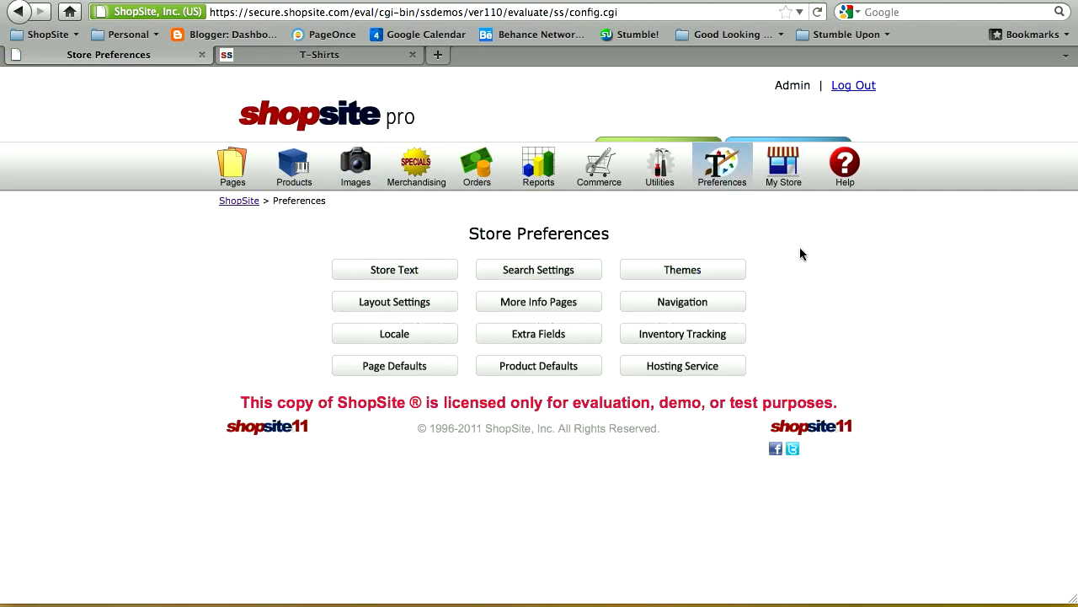
pyautogui.click(408, 305)
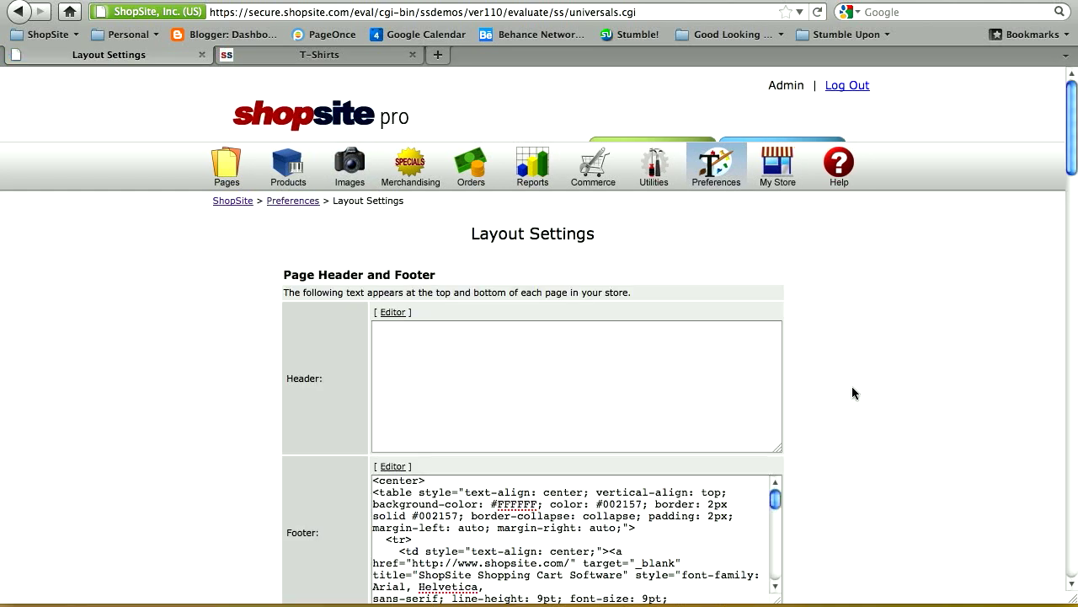
pyautogui.scroll(-8, 855, 406)
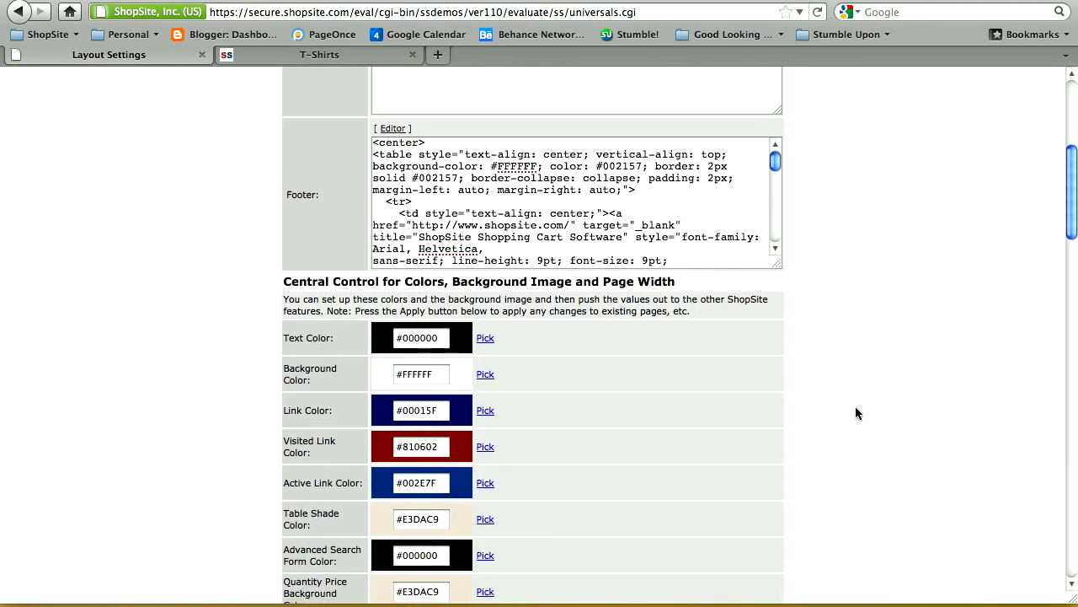
pyautogui.scroll(-3, 855, 413)
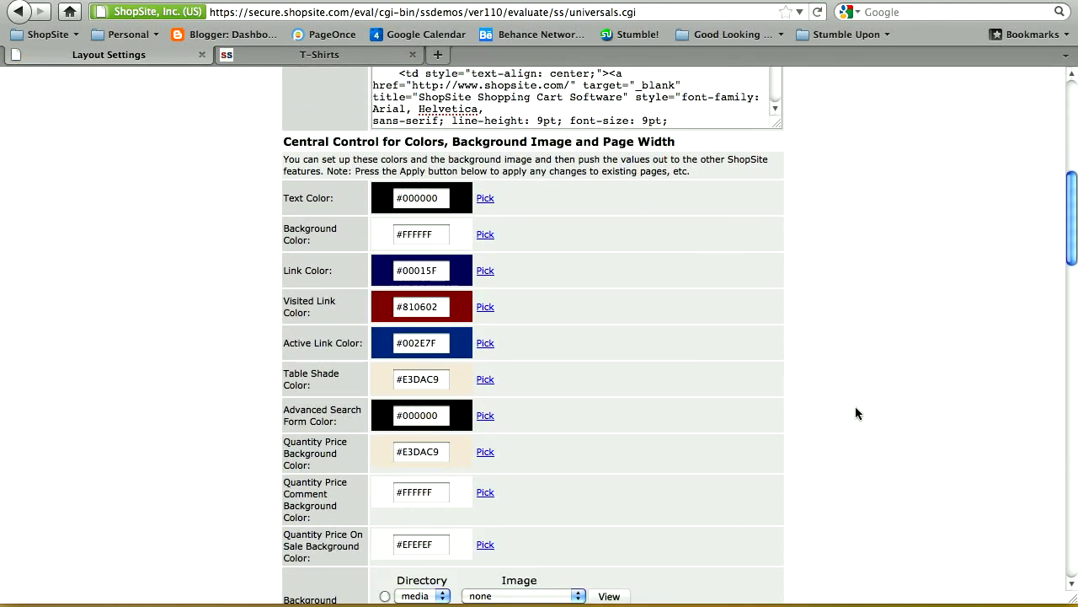
pyautogui.scroll(-11, 855, 406)
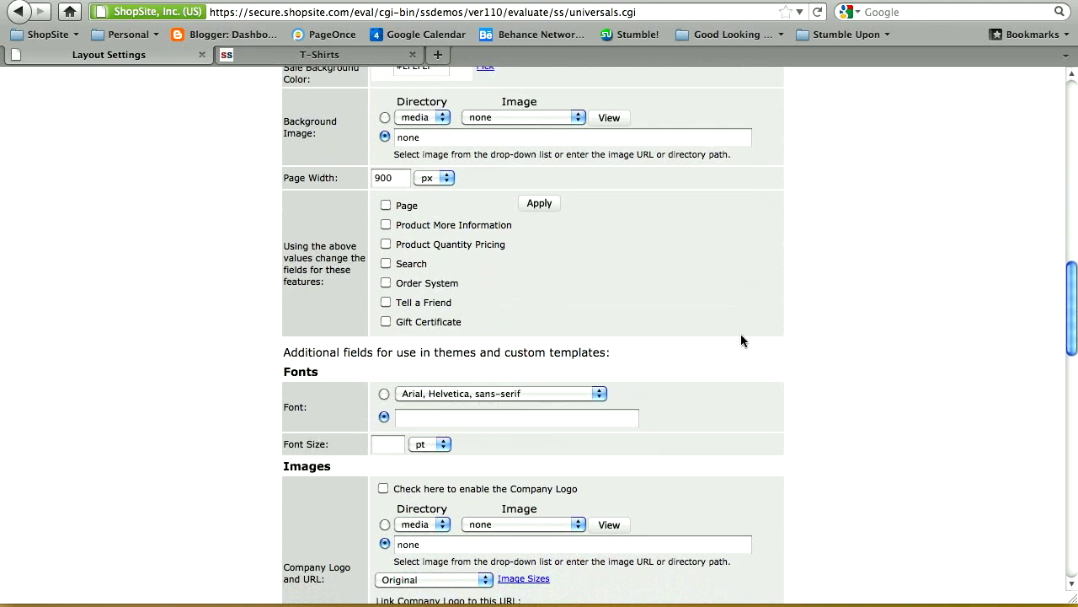
pyautogui.scroll(-3, 666, 305)
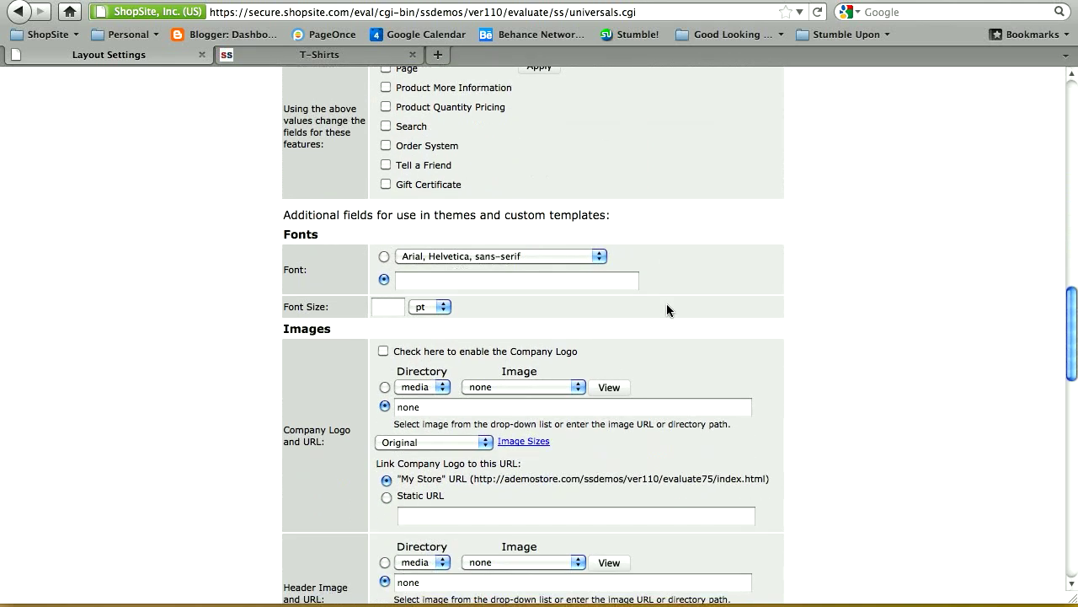
pyautogui.scroll(-5, 667, 309)
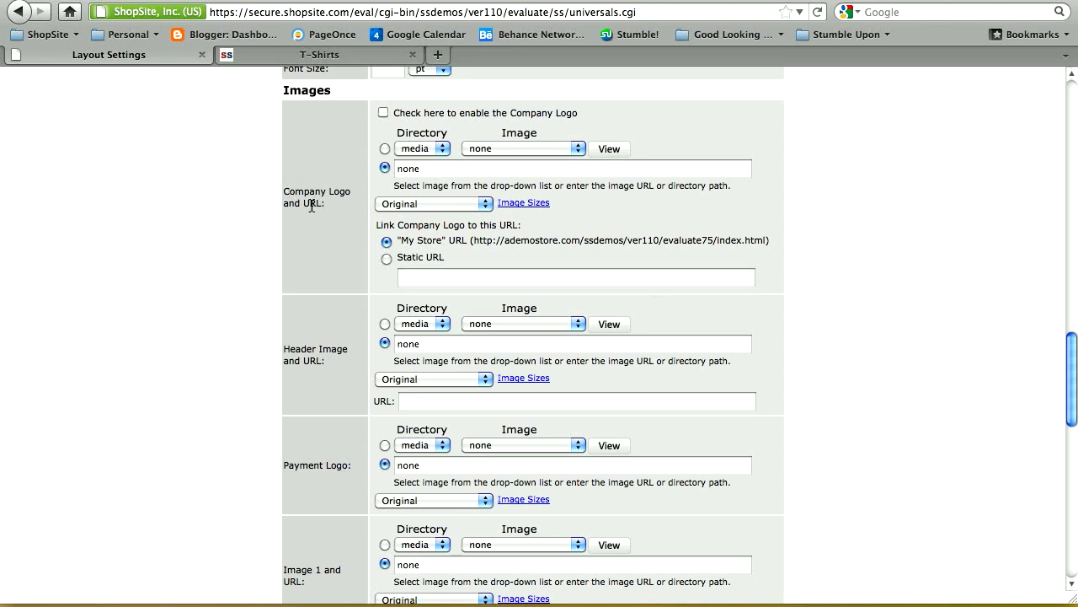
pyautogui.click(384, 113)
pyautogui.click(494, 149)
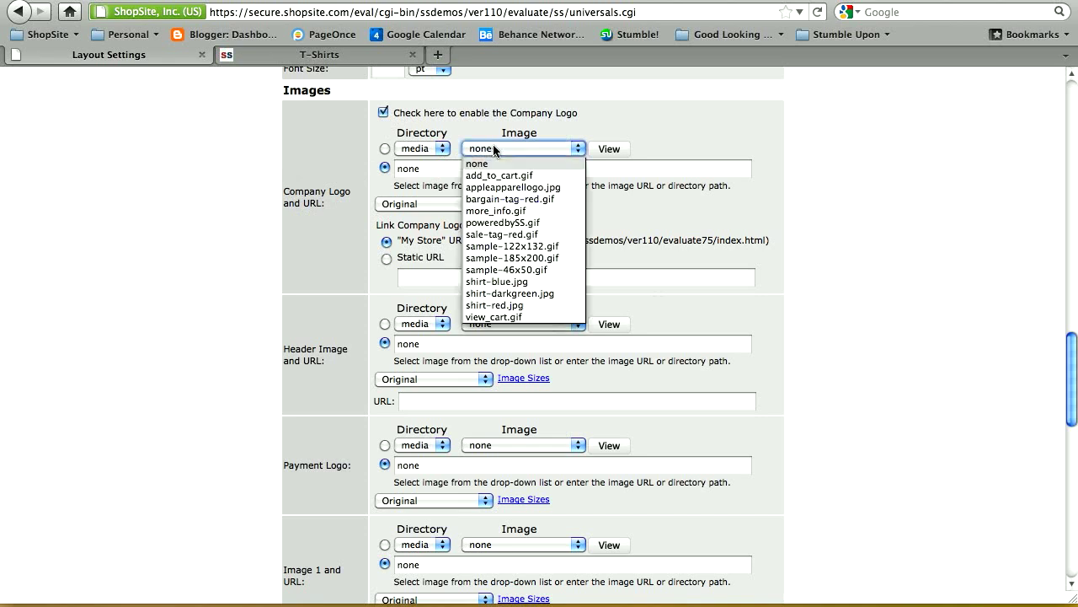
pyautogui.click(502, 187)
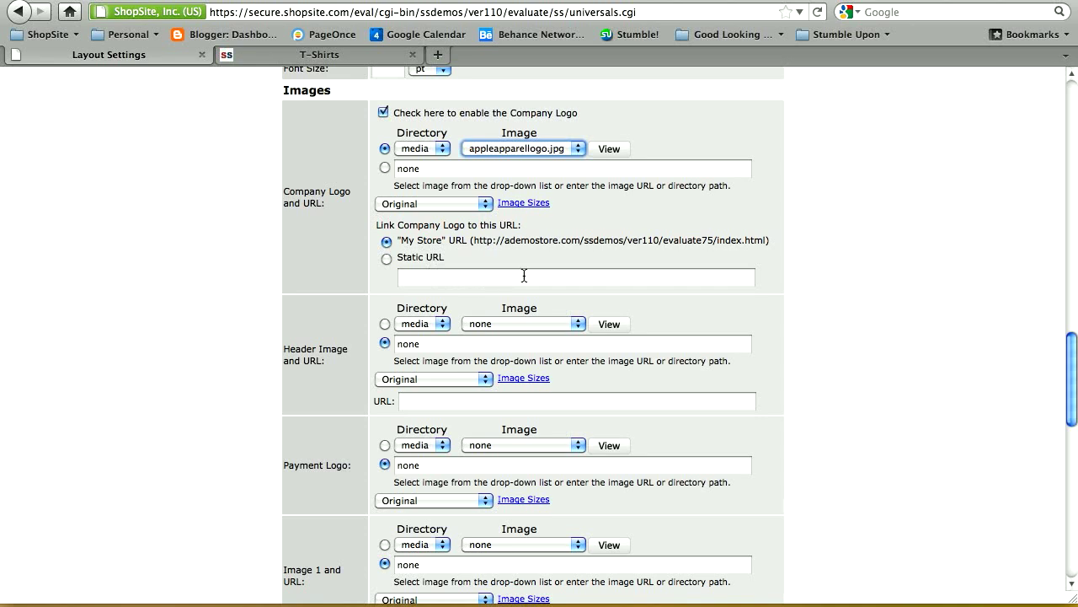
pyautogui.scroll(-15, 524, 276)
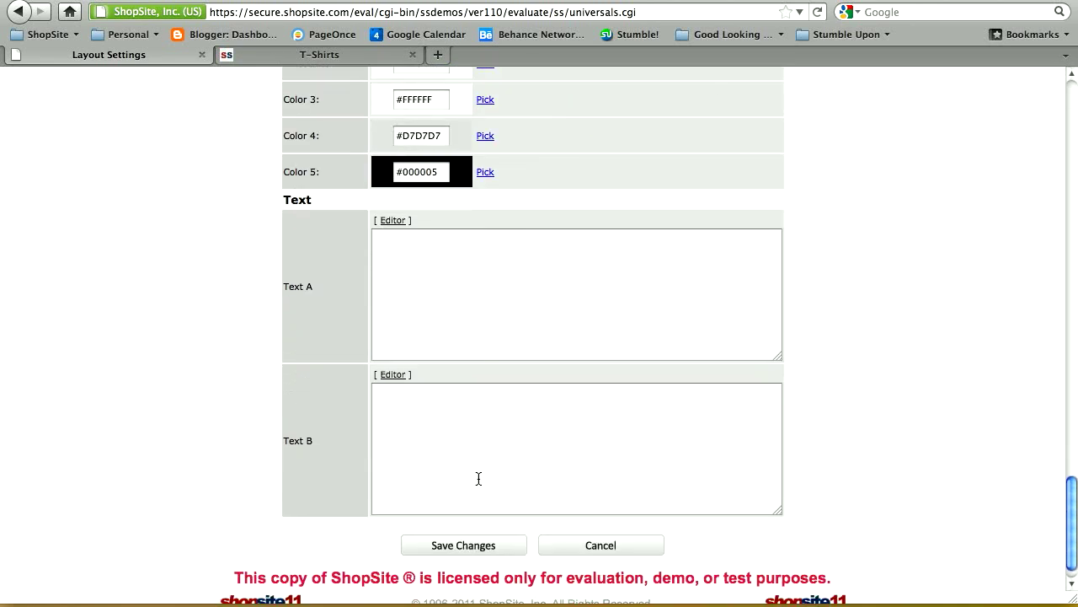
pyautogui.click(482, 552)
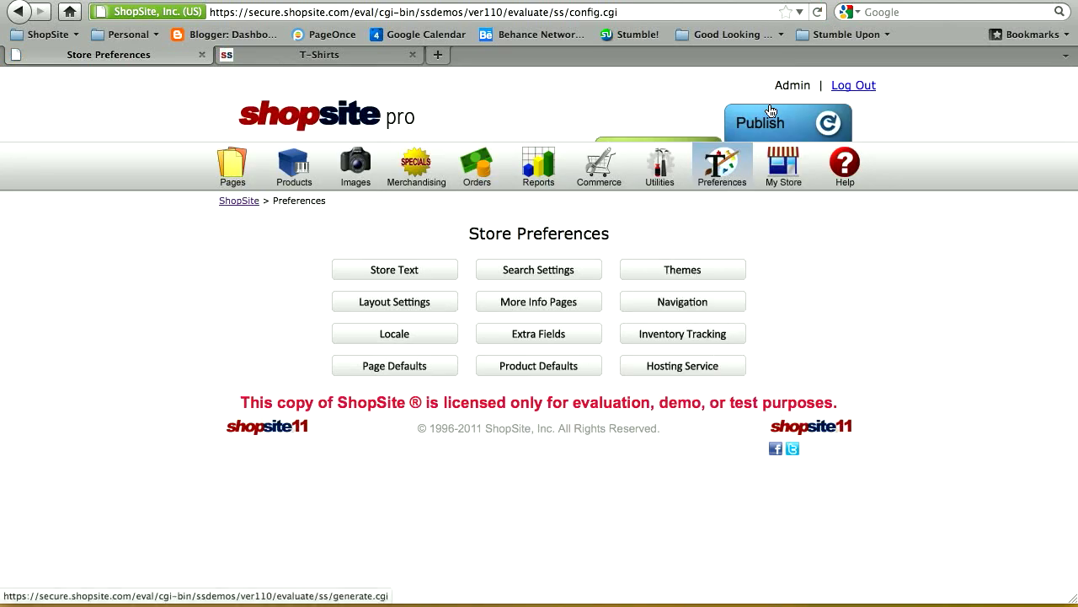
# Publish the store and test the company logo's home page link from the reloaded T-Shirts page, returning to T-Shirts
pyautogui.click(770, 110)
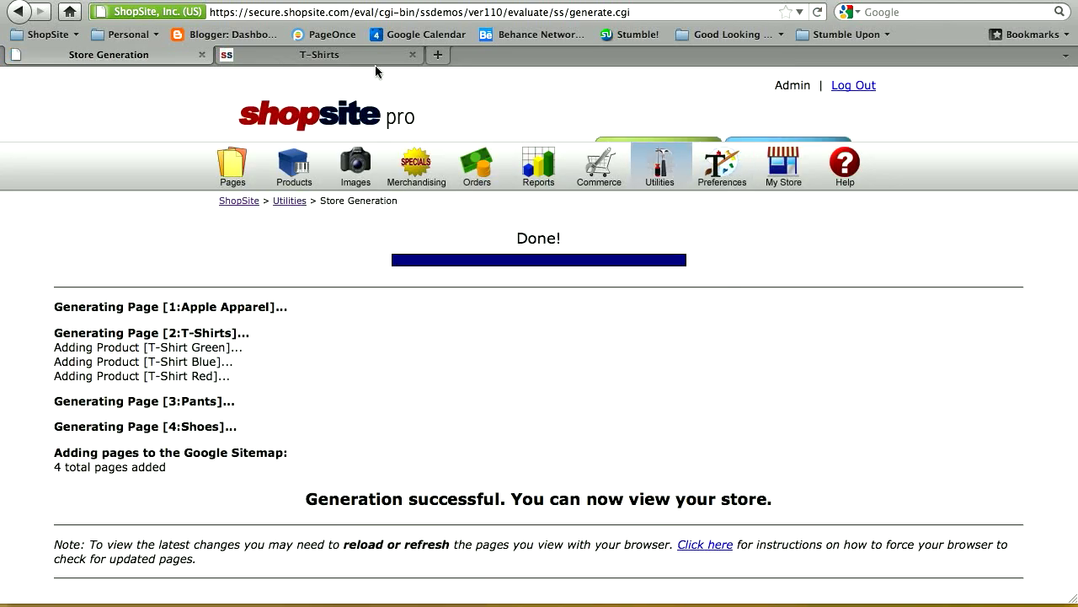
pyautogui.click(371, 56)
pyautogui.rightClick(645, 208)
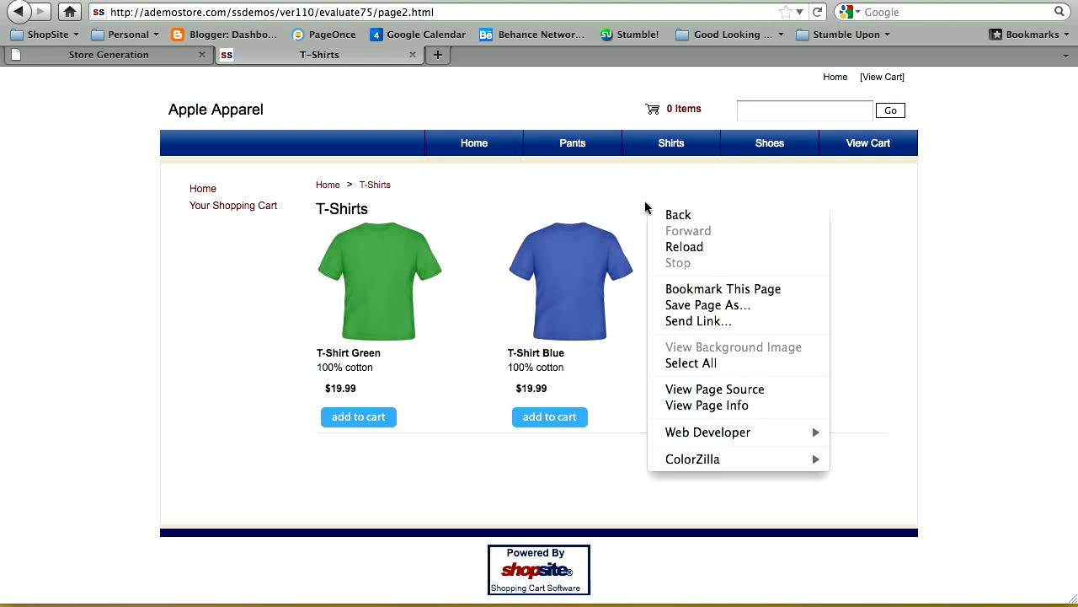
pyautogui.click(667, 245)
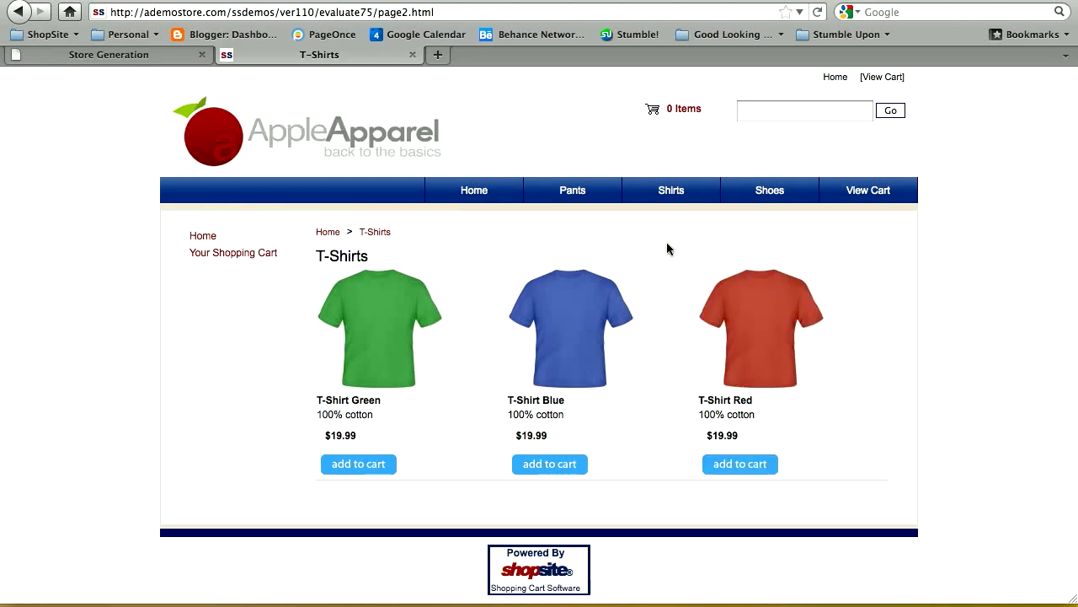
pyautogui.click(358, 143)
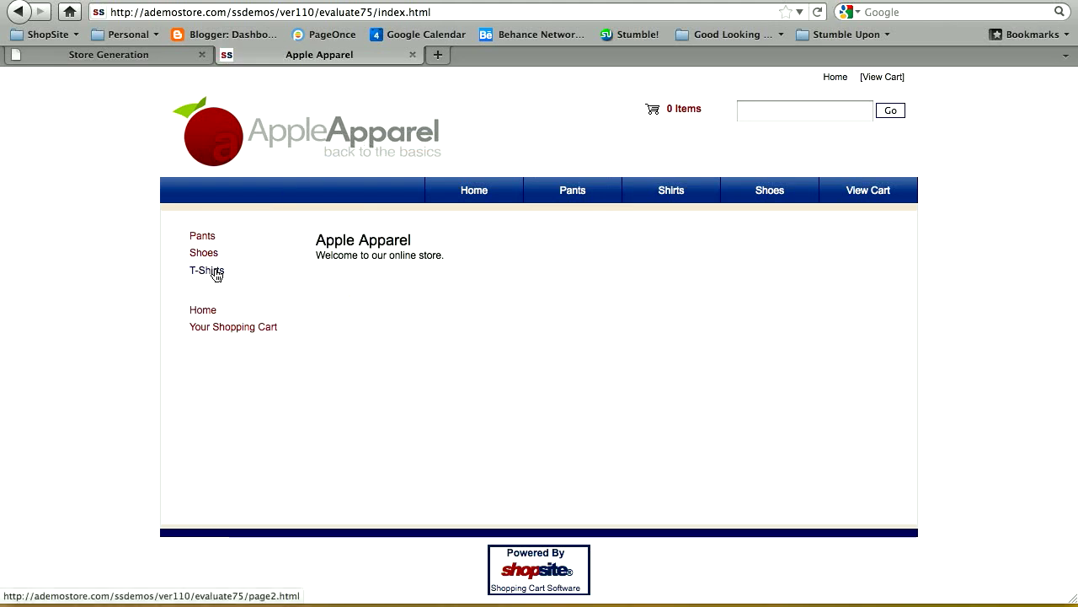
pyautogui.click(206, 271)
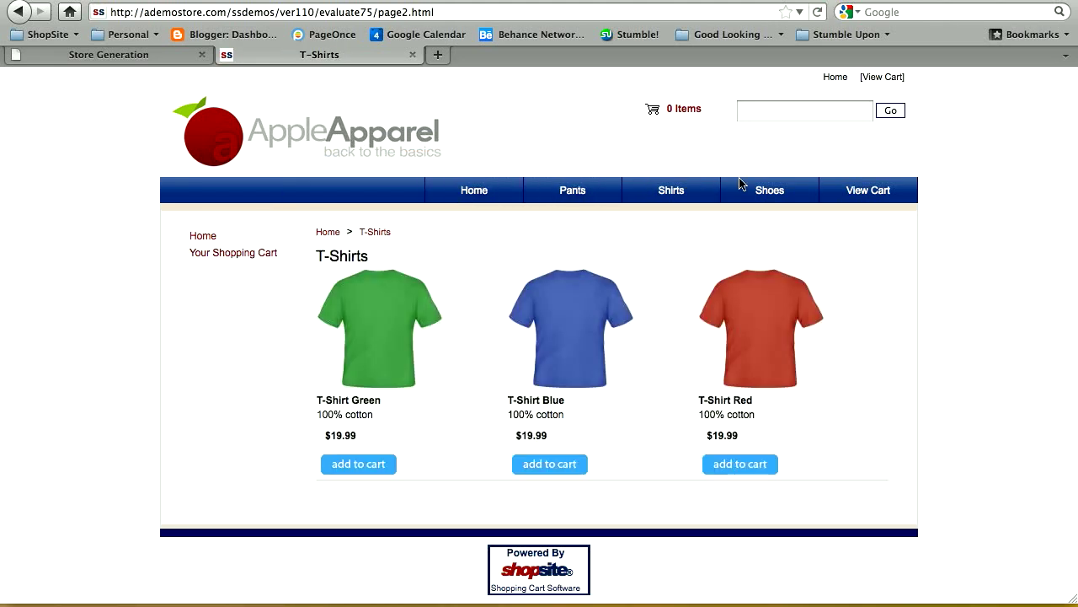